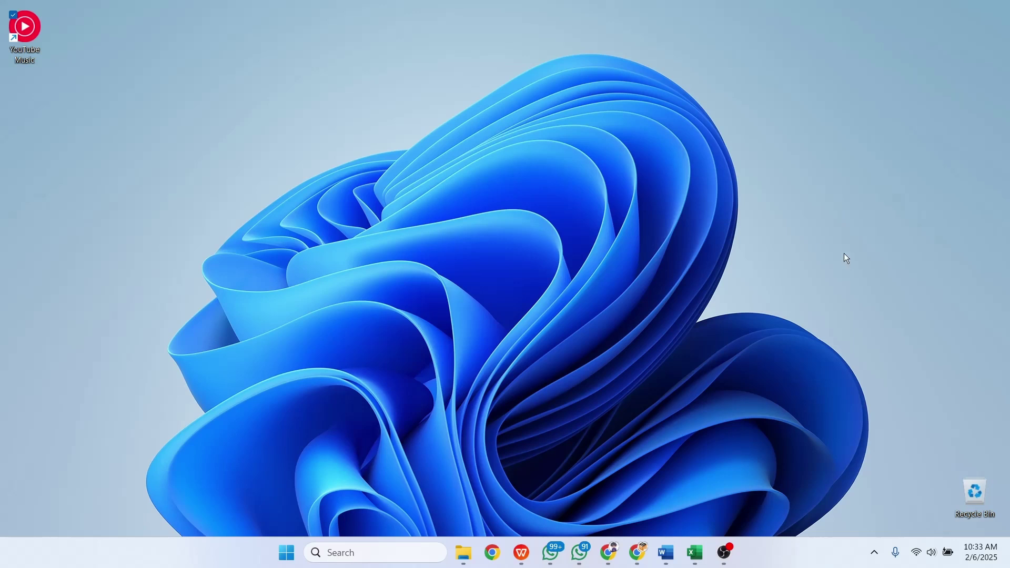
- Hide all the icons on the Windows desktop
{"action": "key", "text": "Return"}
{"action": "right_click", "coordinate": [626, 159]}
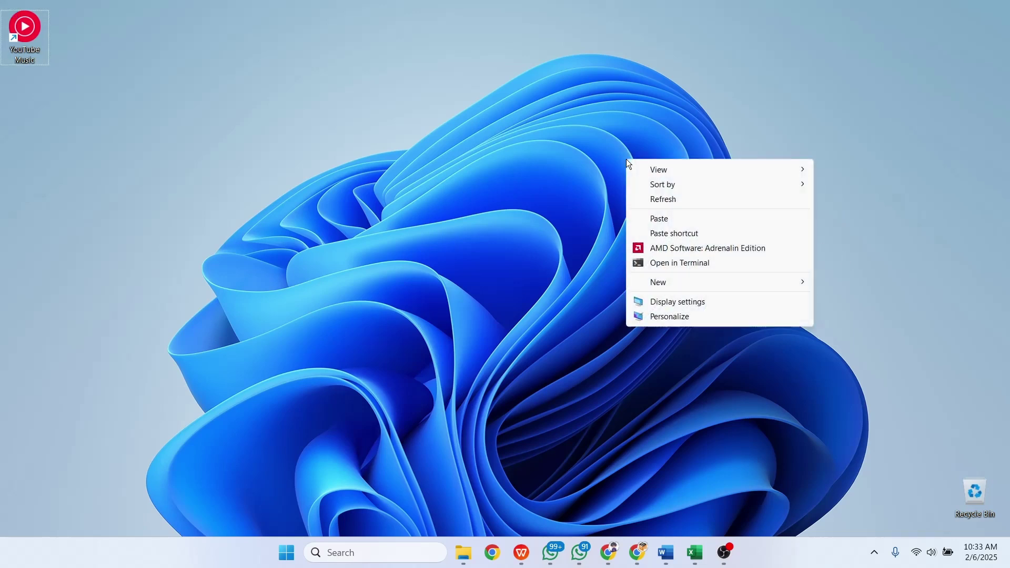
{"action": "mouse_move", "coordinate": [652, 174]}
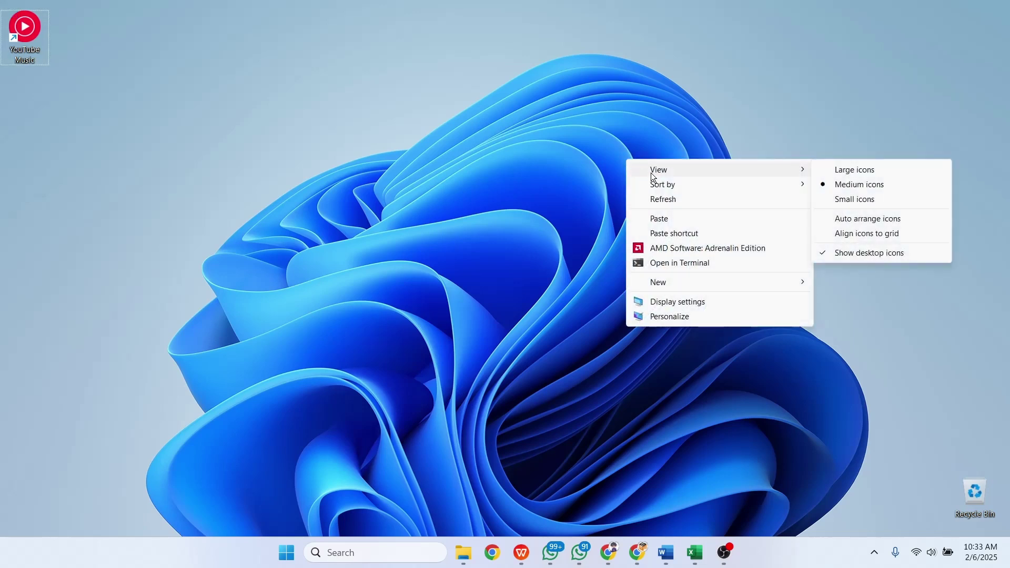
{"action": "left_click", "coordinate": [873, 257]}
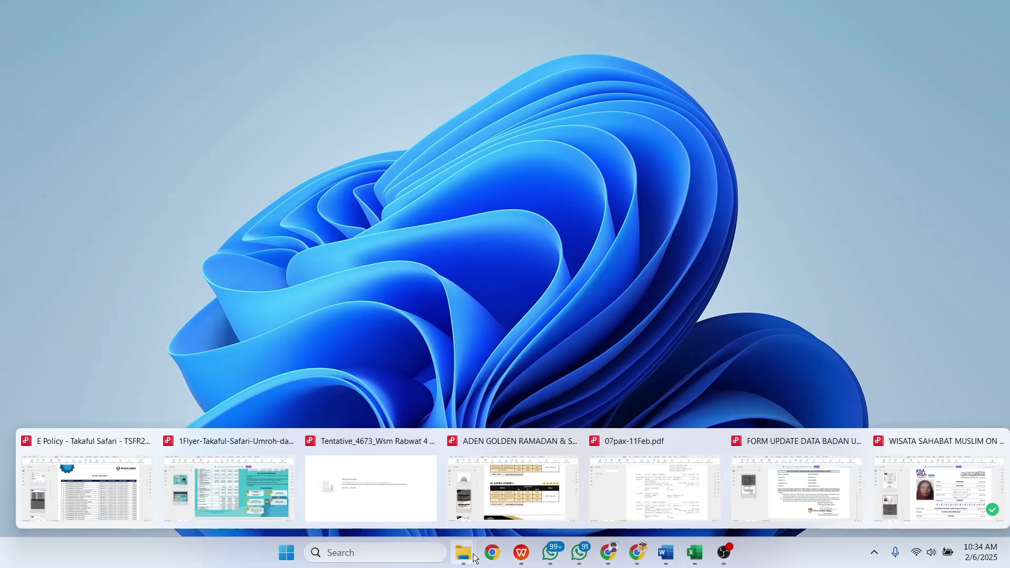
- Open Chrome with the ThatTechBoy profile and search Google for rainmeter
{"action": "left_click", "coordinate": [492, 554]}
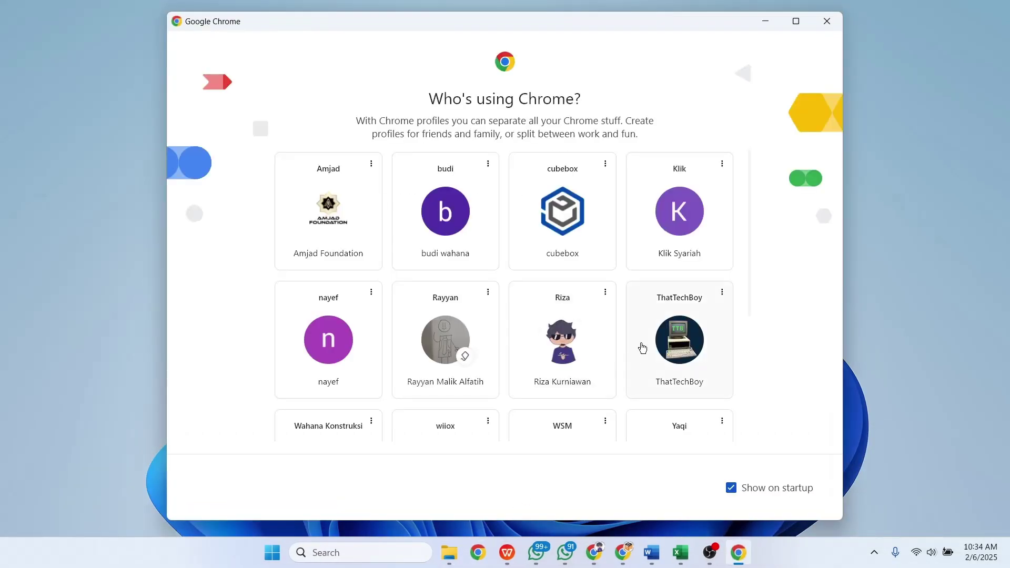
{"action": "left_click", "coordinate": [651, 341]}
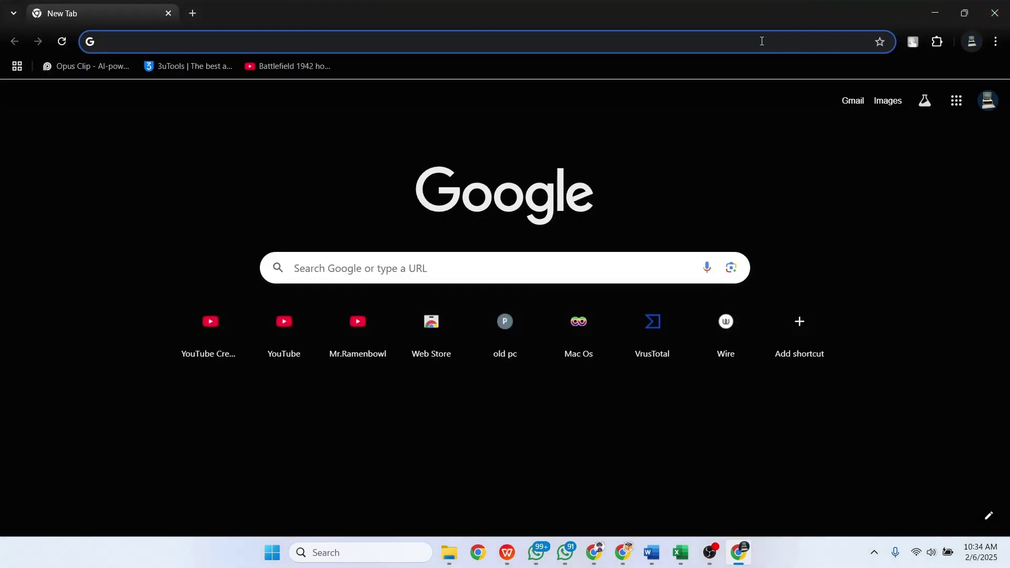
{"action": "type", "text": "Rain"}
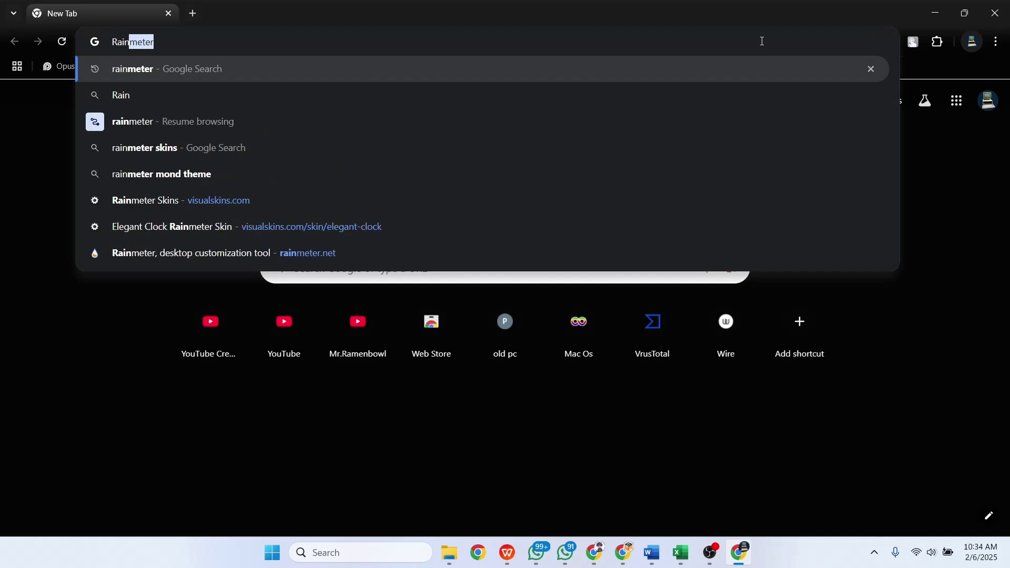
{"action": "key", "text": "Return"}
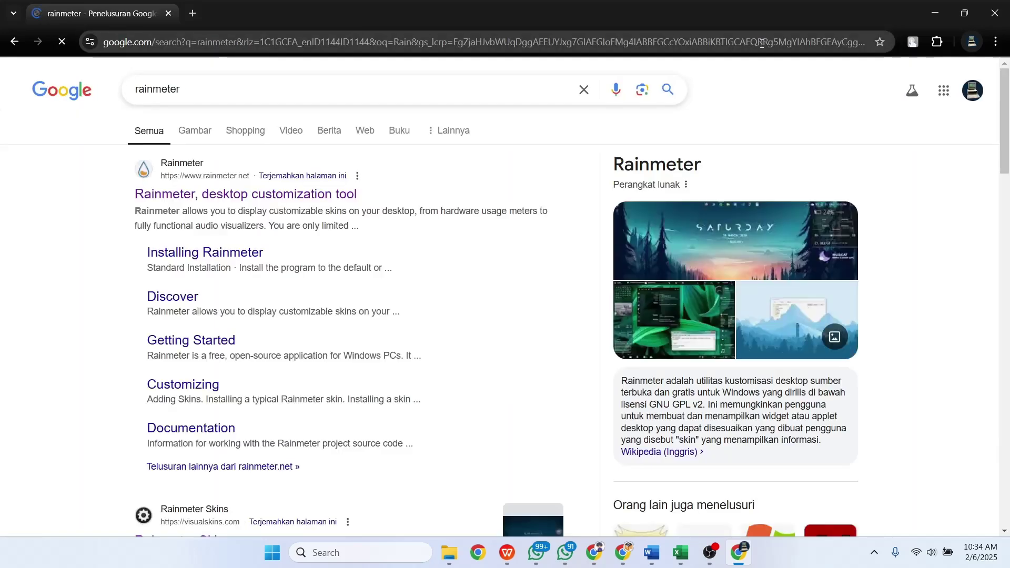
- Download the Rainmeter 4.5.21 release from the official rainmeter.net site and launch its installer
{"action": "left_click", "coordinate": [351, 195]}
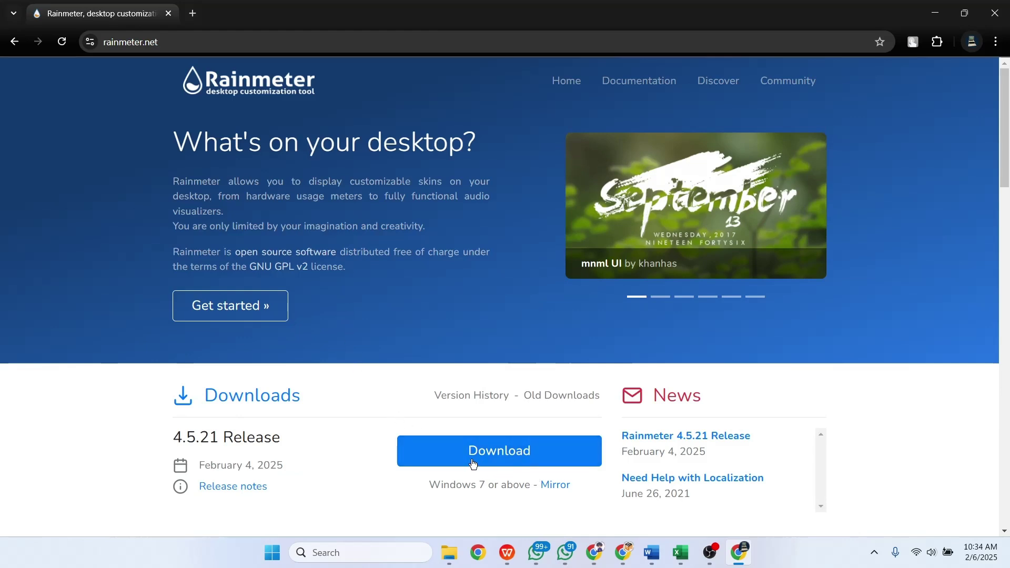
{"action": "left_click", "coordinate": [512, 461]}
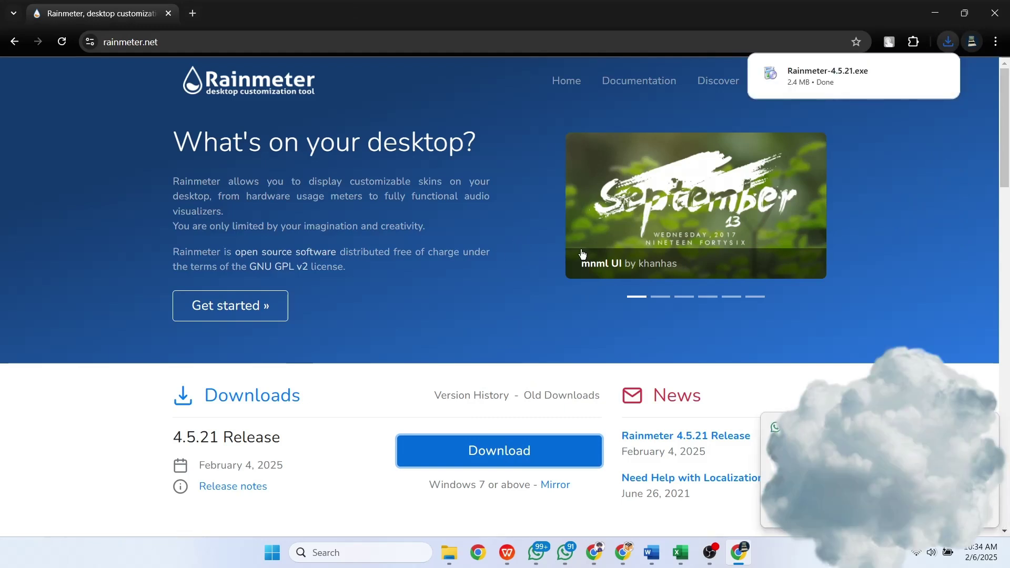
{"action": "mouse_move", "coordinate": [816, 74]}
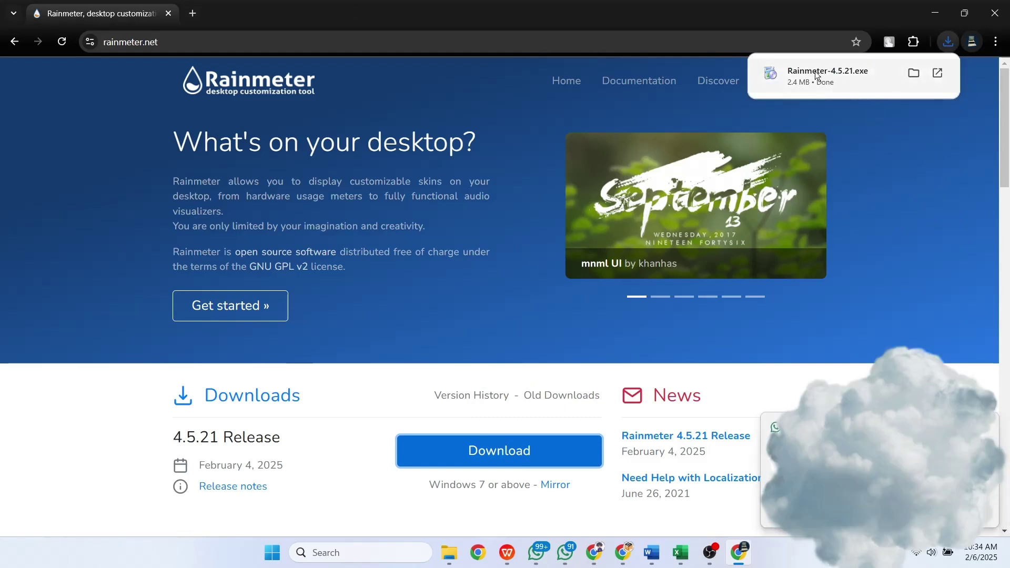
{"action": "left_click", "coordinate": [867, 82]}
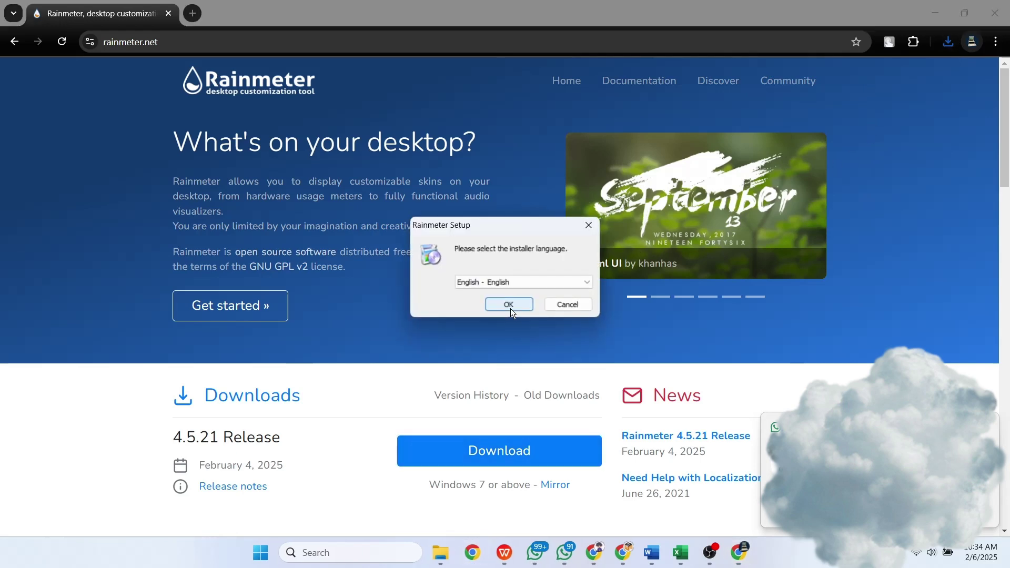
- Install Rainmeter in English as a standard 64-bit installation that launches on startup, and run it when setup finishes
{"action": "left_click", "coordinate": [517, 308]}
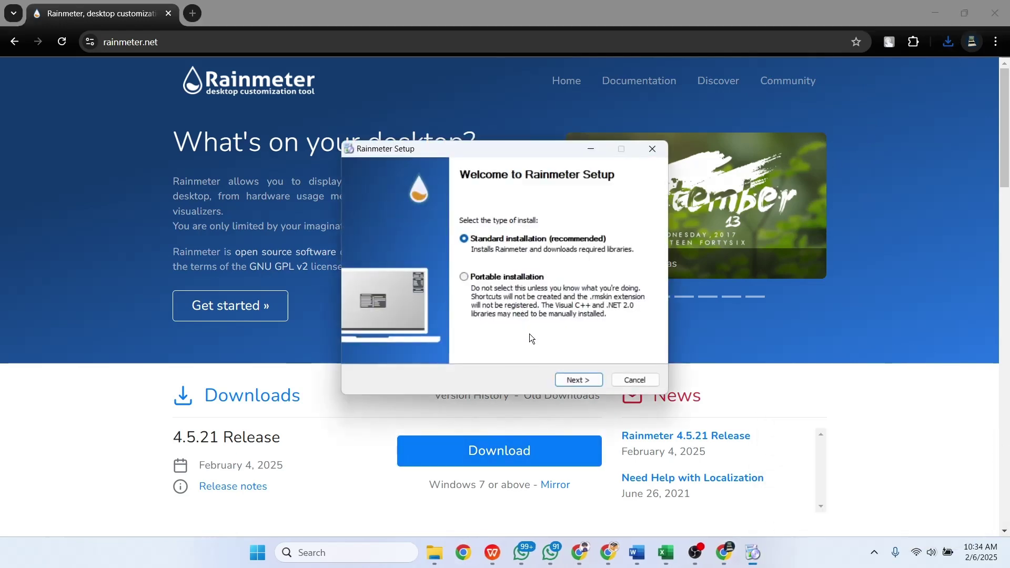
{"action": "left_click", "coordinate": [577, 381]}
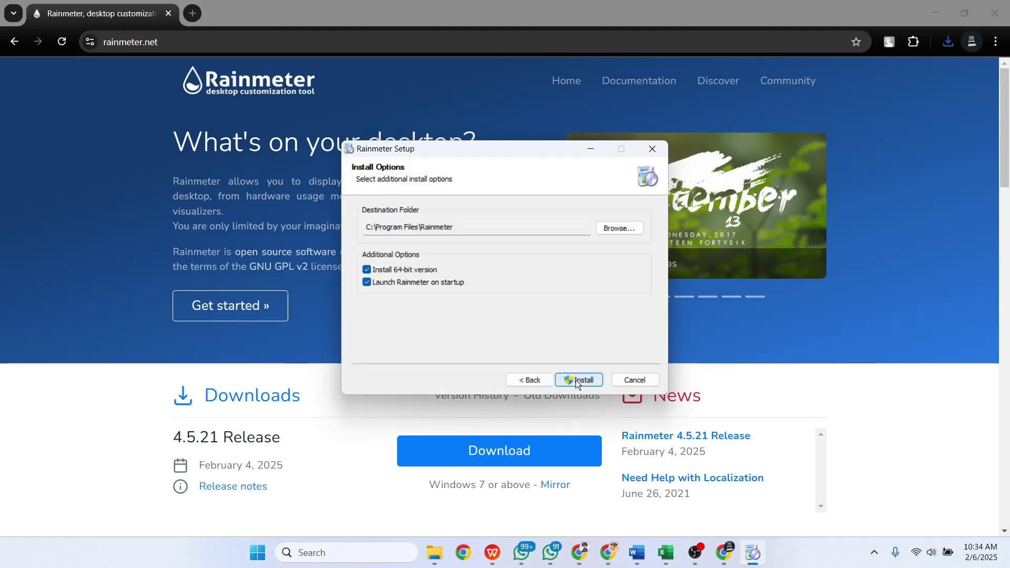
{"action": "left_click", "coordinate": [576, 380]}
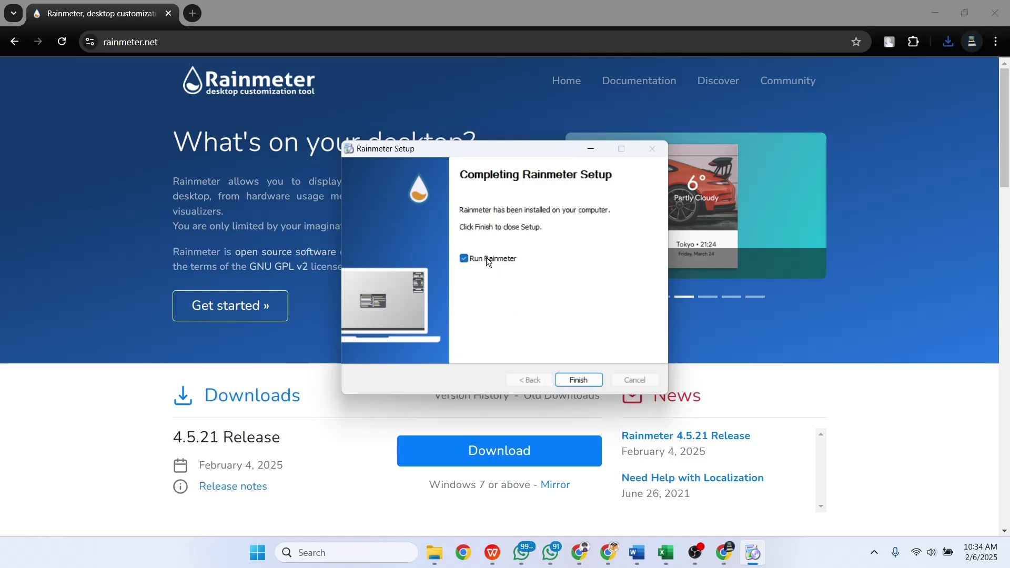
{"action": "left_click", "coordinate": [580, 379]}
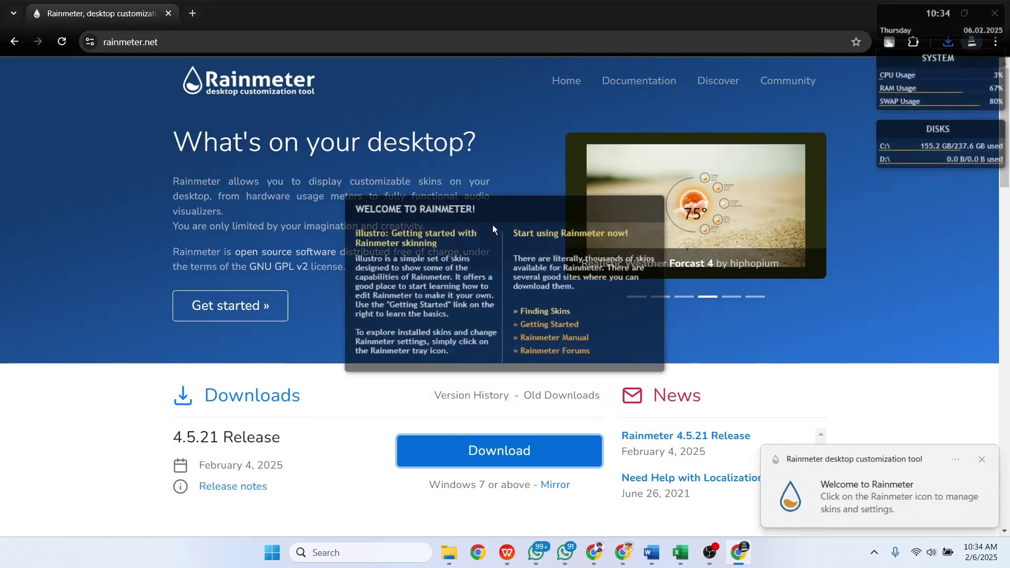
- Unload the default illustro Welcome skin from the desktop
{"action": "right_click", "coordinate": [528, 209]}
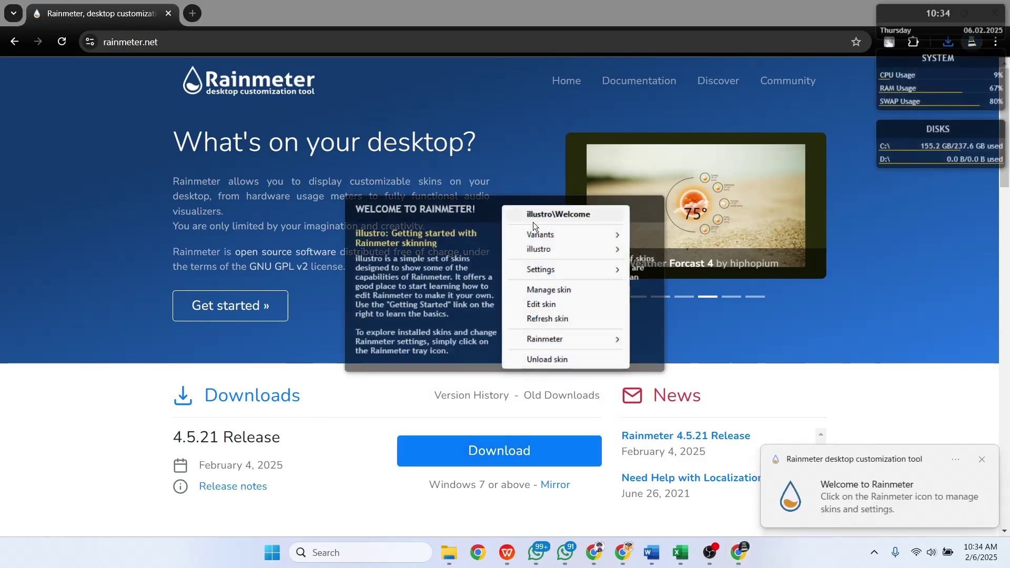
{"action": "left_click", "coordinate": [545, 358]}
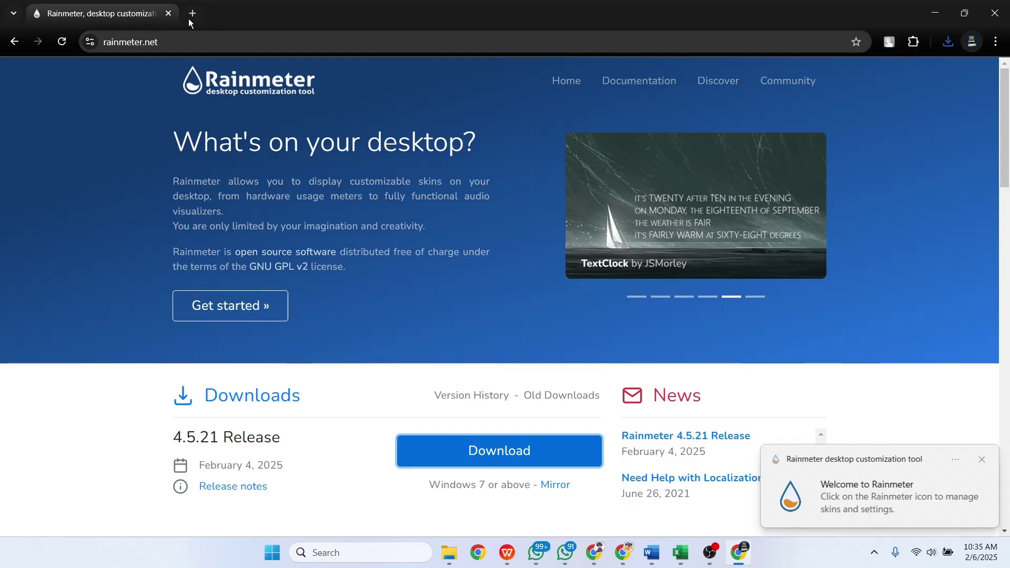
- Return to the rainmeter search results and open the Rainmeter Skins site at visualskins.com
{"action": "left_click", "coordinate": [14, 42]}
{"action": "left_click", "coordinate": [15, 42]}
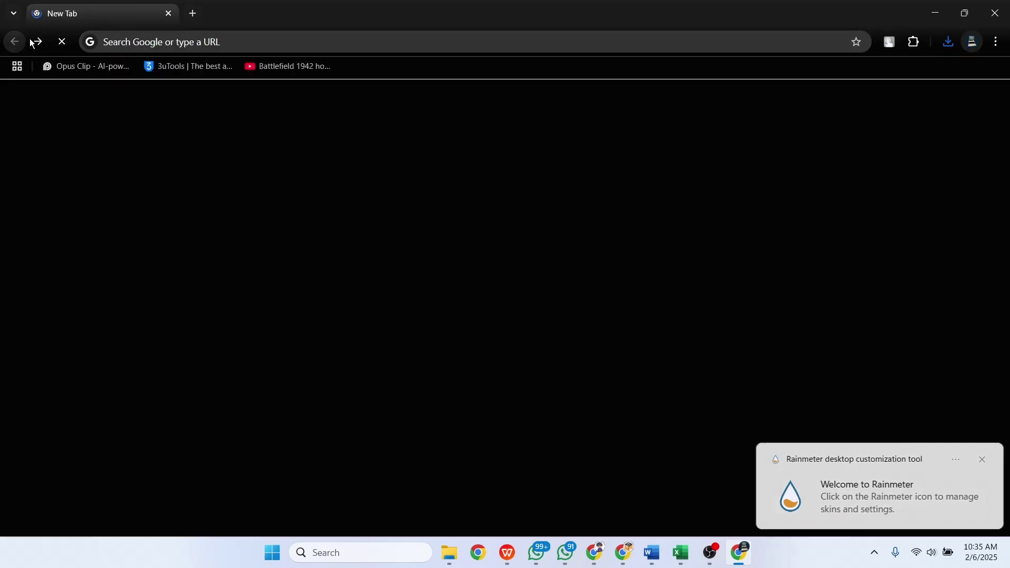
{"action": "left_click", "coordinate": [38, 42]}
{"action": "scroll", "coordinate": [266, 291], "scroll_direction": "down", "scroll_amount": 5}
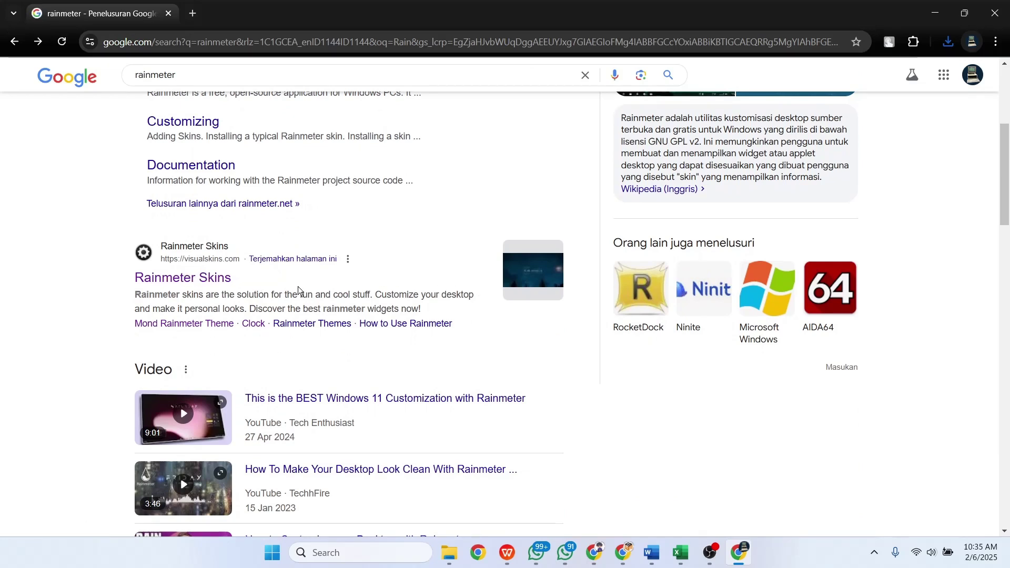
{"action": "left_click", "coordinate": [175, 279]}
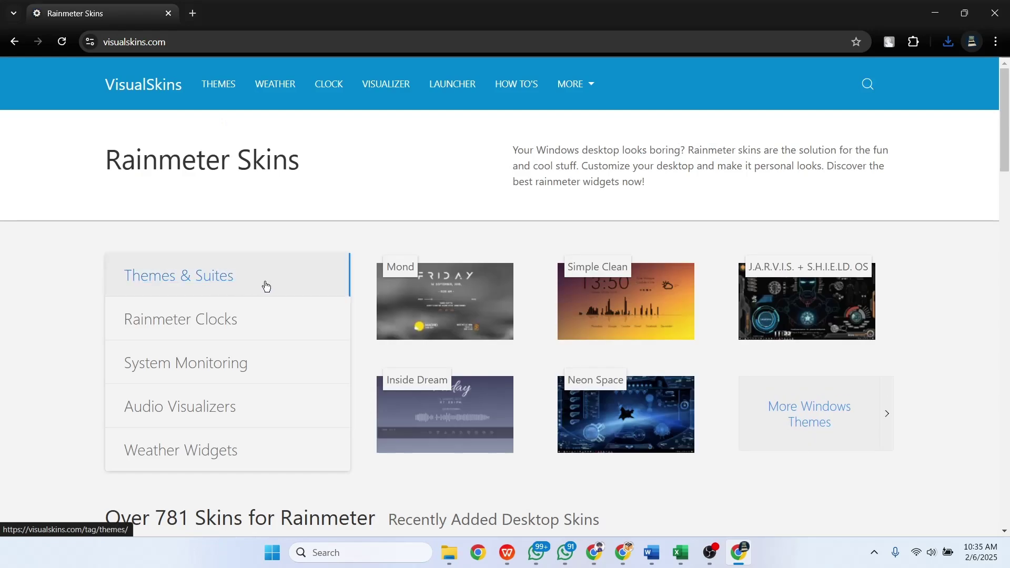
- Download the Mond theme package mond.rmskin and install it with its included layout applied
{"action": "left_click", "coordinate": [445, 298]}
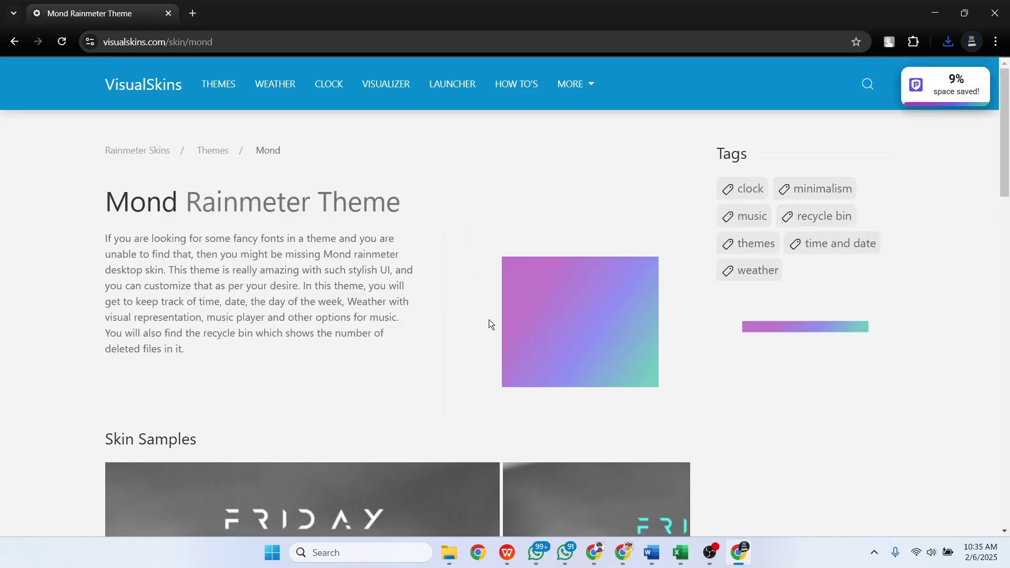
{"action": "scroll", "coordinate": [490, 322], "scroll_direction": "down", "scroll_amount": 10}
{"action": "scroll", "coordinate": [429, 314], "scroll_direction": "down", "scroll_amount": 3}
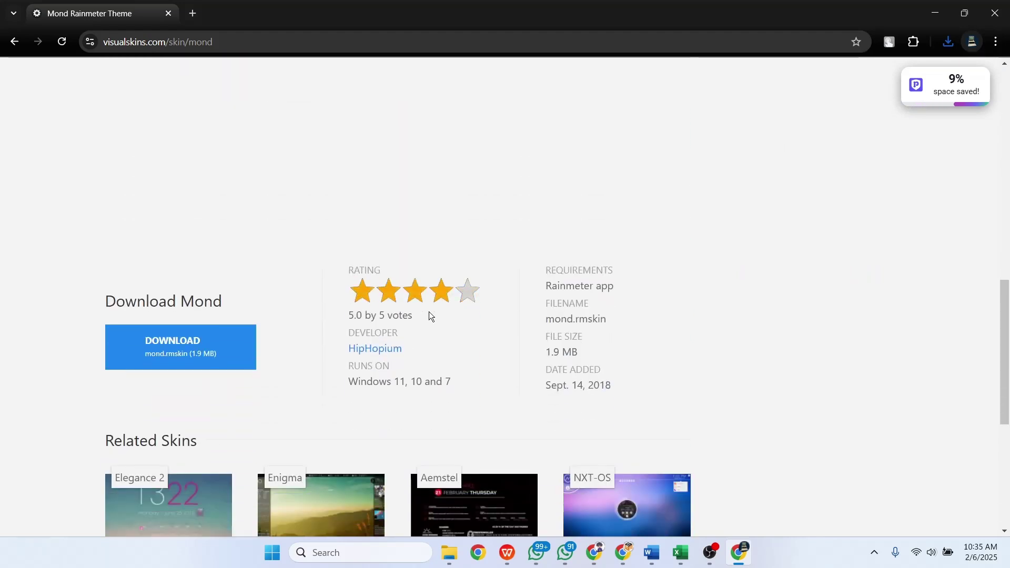
{"action": "left_click", "coordinate": [163, 337]}
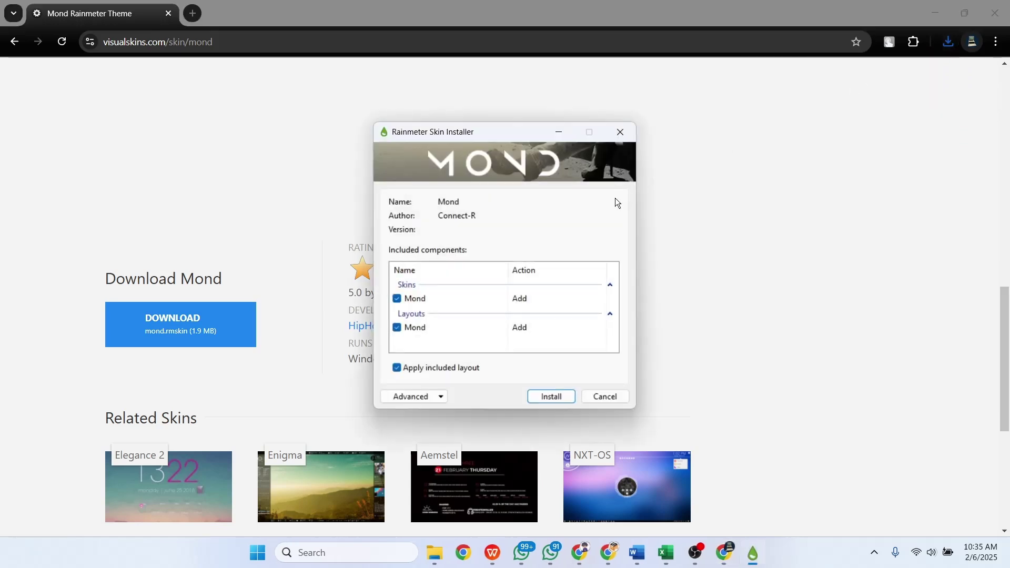
{"action": "left_click", "coordinate": [554, 397]}
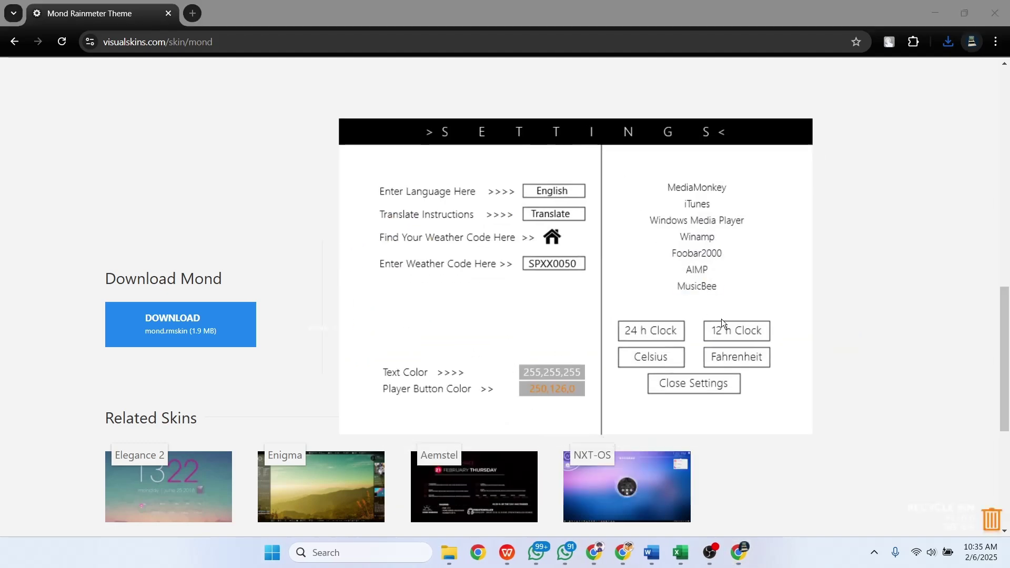
- Set the Mond theme to the 12 h clock and close its settings
{"action": "left_click", "coordinate": [738, 341]}
{"action": "right_click", "coordinate": [505, 289]}
{"action": "left_click", "coordinate": [713, 310]}
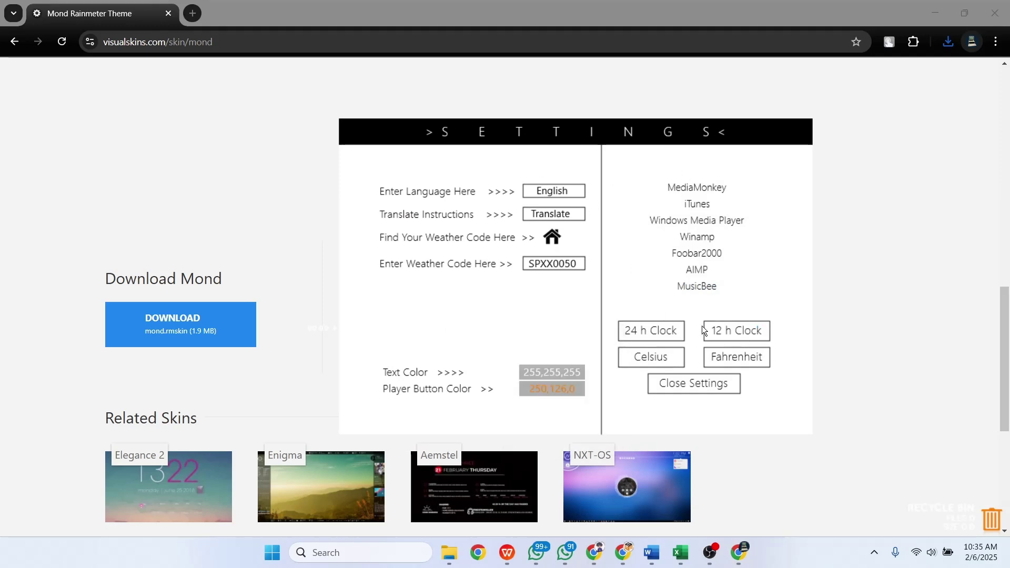
{"action": "left_click", "coordinate": [692, 383]}
{"action": "scroll", "coordinate": [643, 334], "scroll_direction": "up", "scroll_amount": 15}
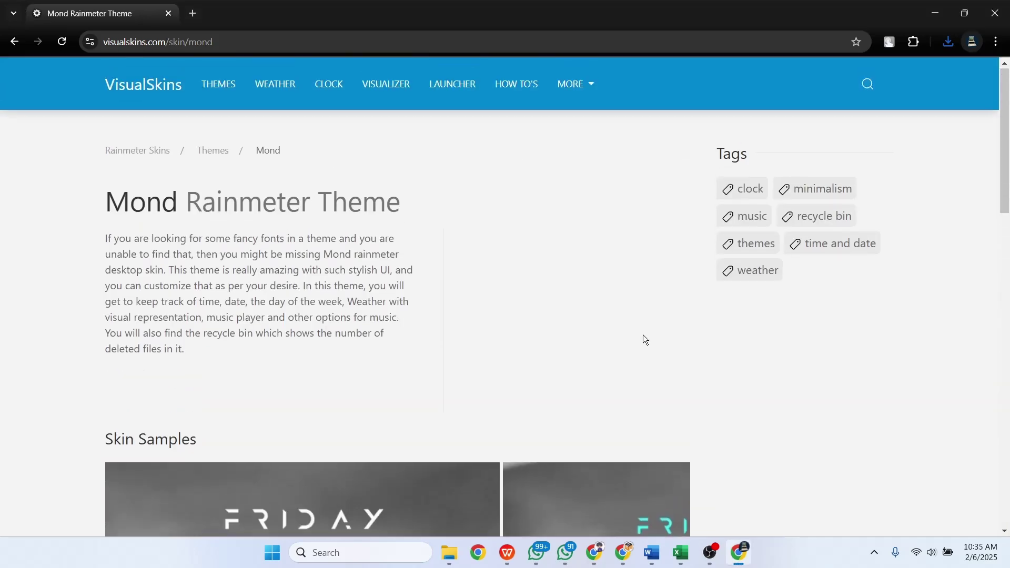
{"action": "left_click", "coordinate": [399, 49]}
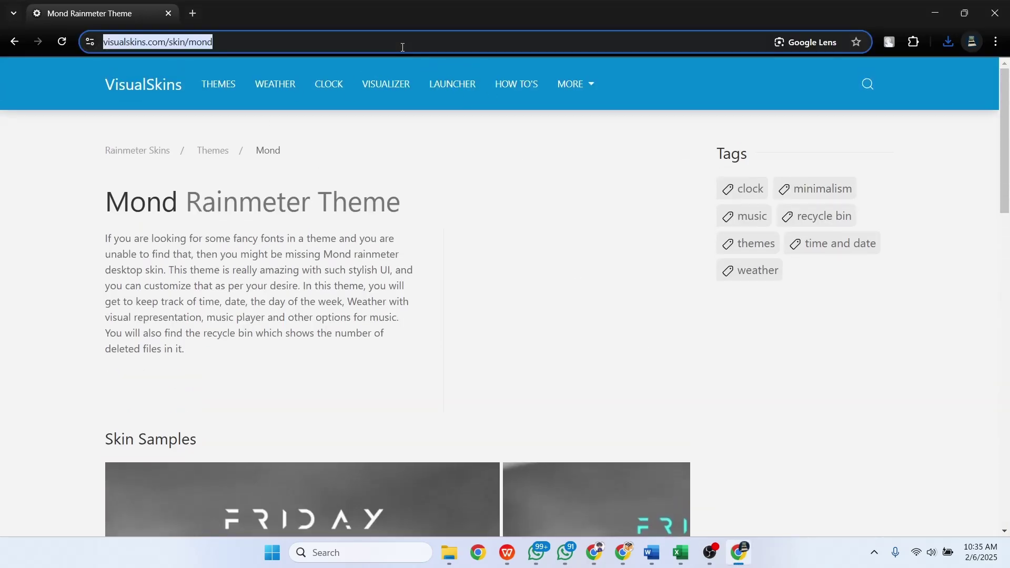
{"action": "key", "text": "BackSpace"}
{"action": "type", "text": "Wi"}
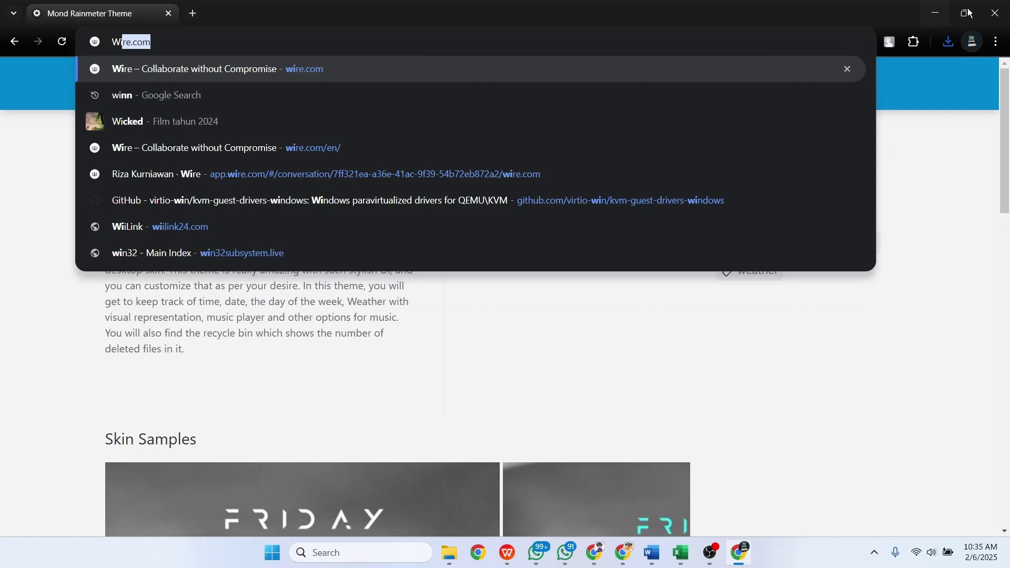
- Minimize the browser and reposition the Mond widgets near the middle of the desktop, with the date and clock above the music player
{"action": "left_click", "coordinate": [936, 13]}
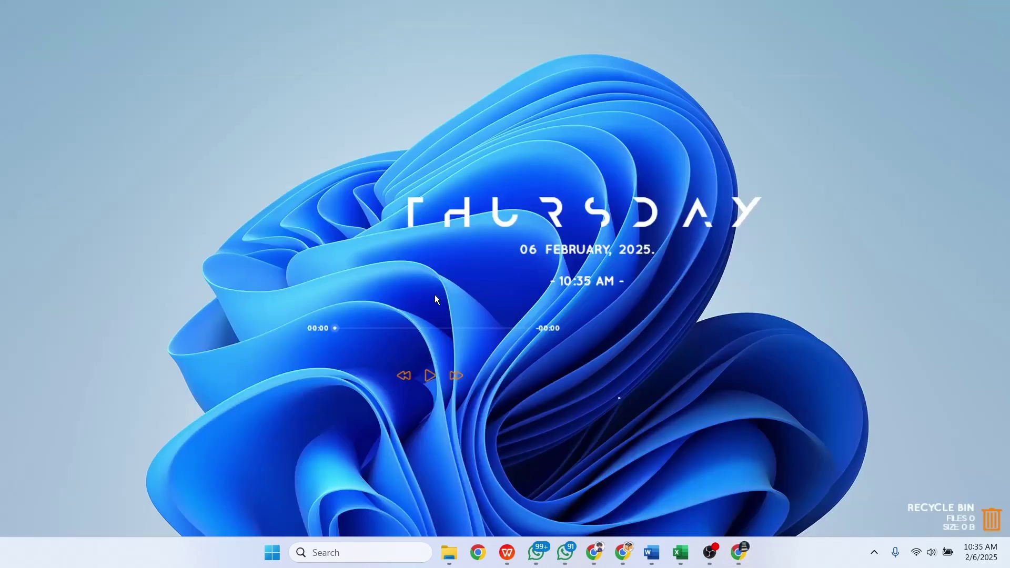
{"action": "left_click_drag", "start_coordinate": [597, 227], "coordinate": [510, 188]}
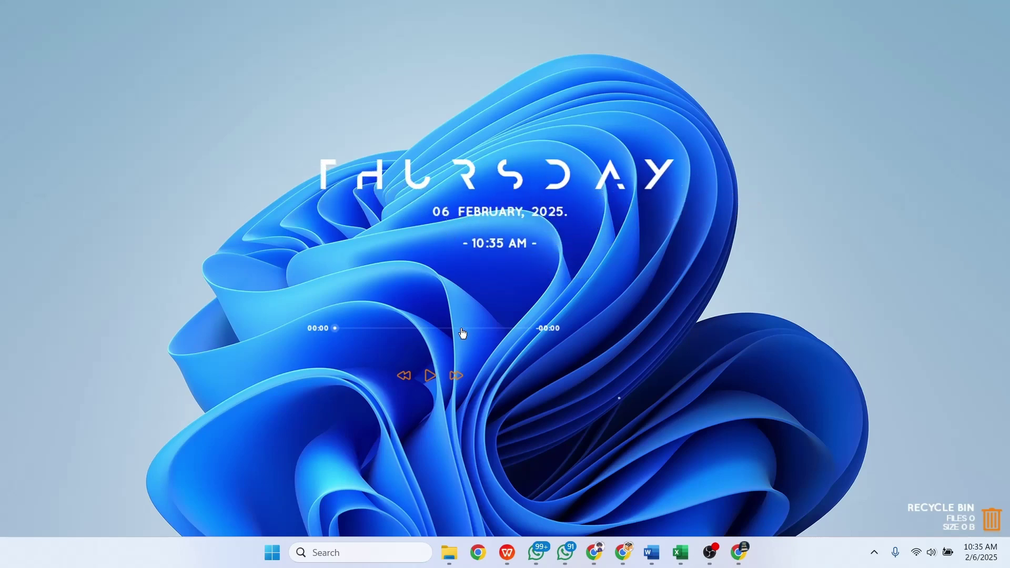
{"action": "left_click_drag", "start_coordinate": [462, 334], "coordinate": [526, 326]}
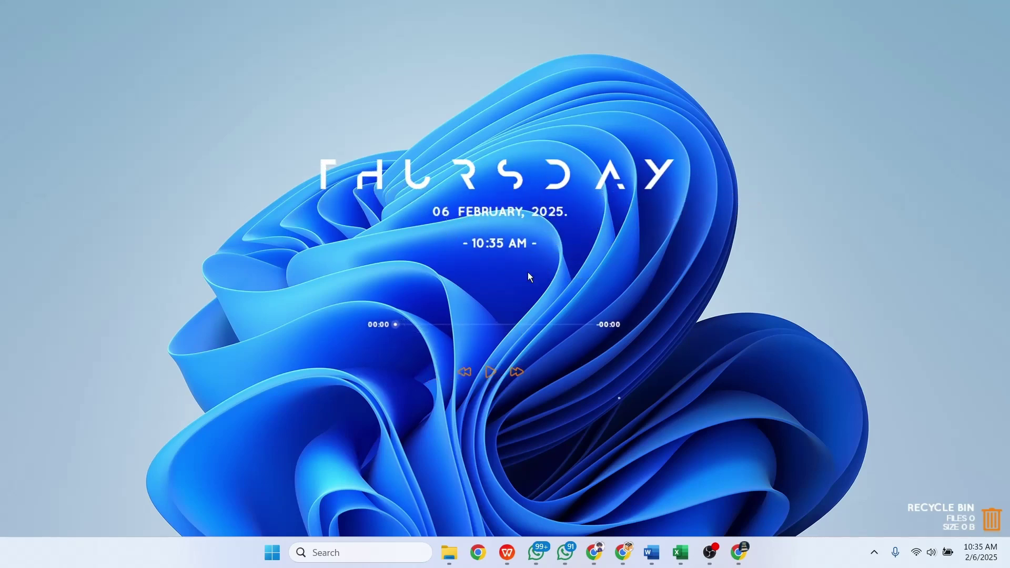
{"action": "left_click_drag", "start_coordinate": [507, 206], "coordinate": [502, 229]}
{"action": "left_click_drag", "start_coordinate": [498, 320], "coordinate": [541, 324]}
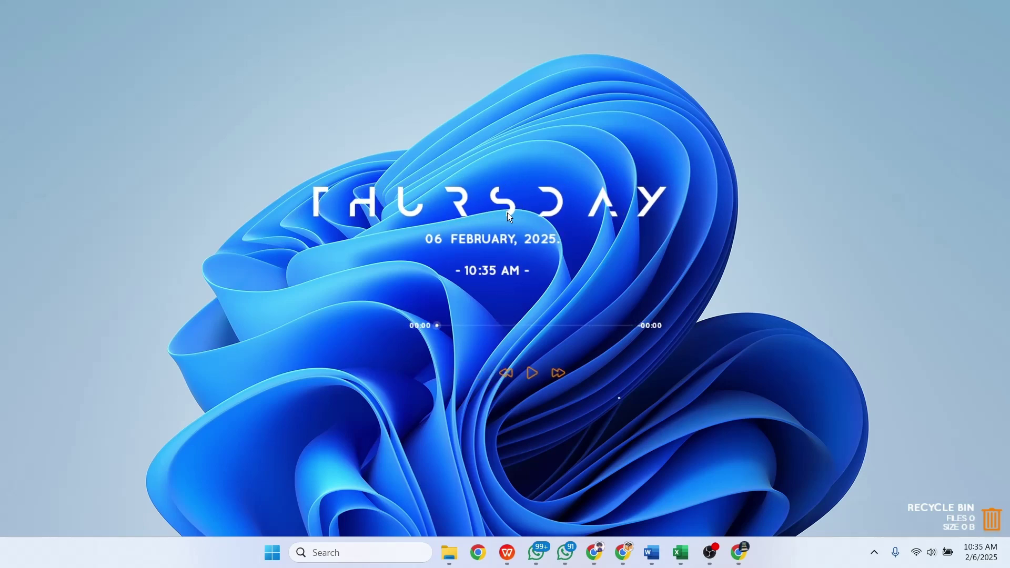
{"action": "left_click_drag", "start_coordinate": [507, 212], "coordinate": [544, 188]}
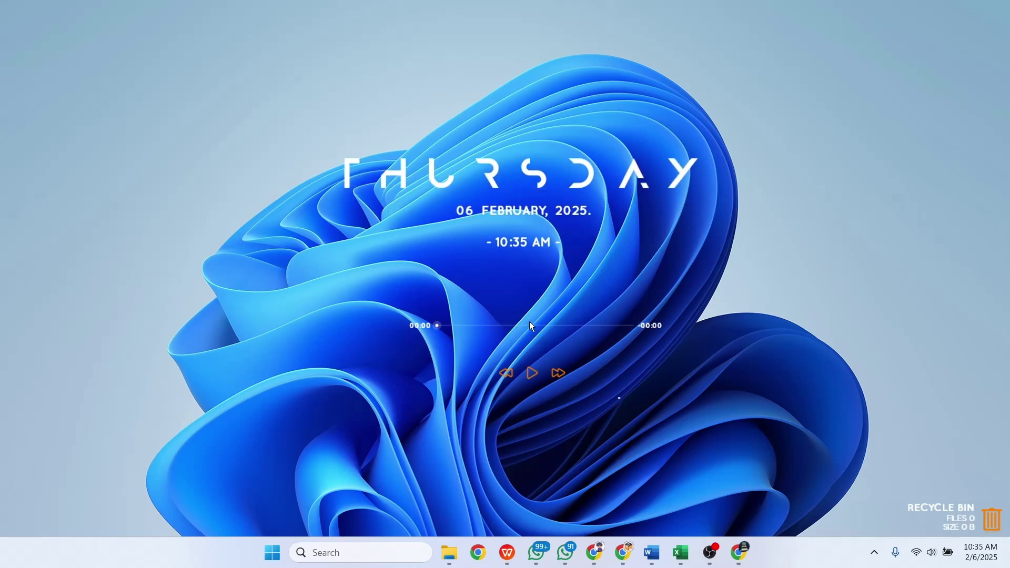
{"action": "left_click_drag", "start_coordinate": [530, 322], "coordinate": [493, 320]}
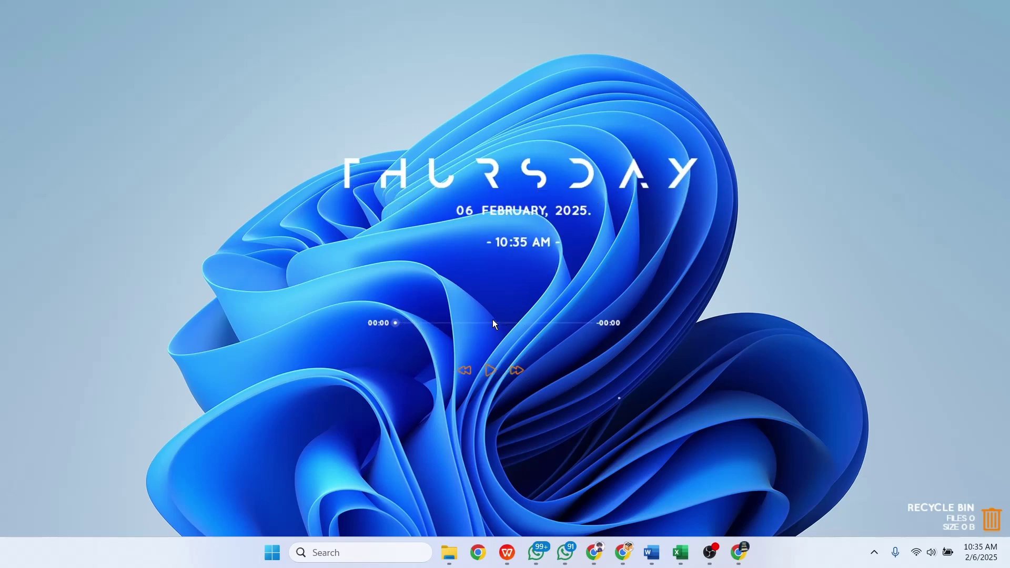
{"action": "left_click_drag", "start_coordinate": [530, 224], "coordinate": [503, 227]}
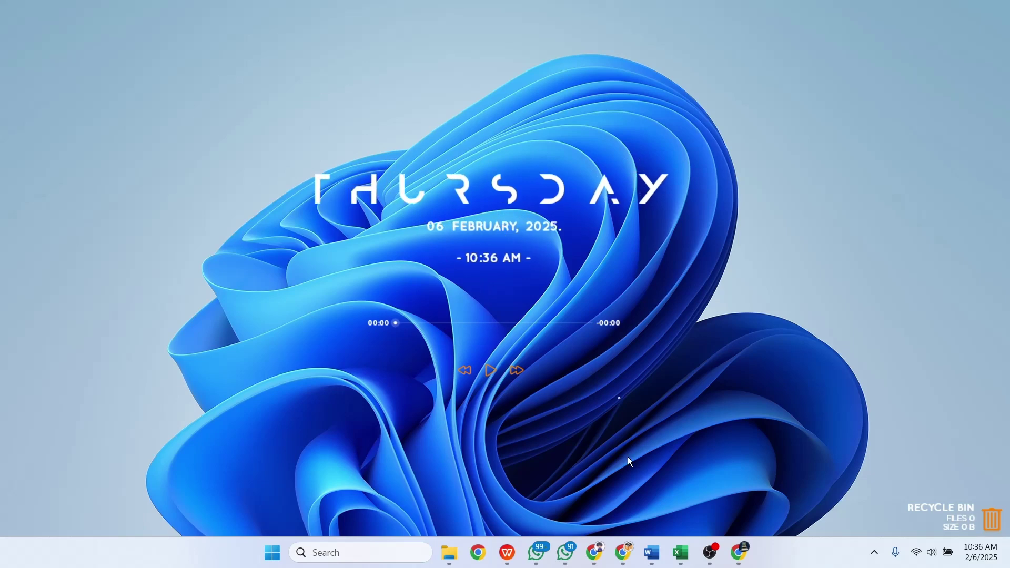
- Switch back to the browser, search for windhawk, and open the Windhawk site at windhawk.net
{"action": "left_click", "coordinate": [739, 553]}
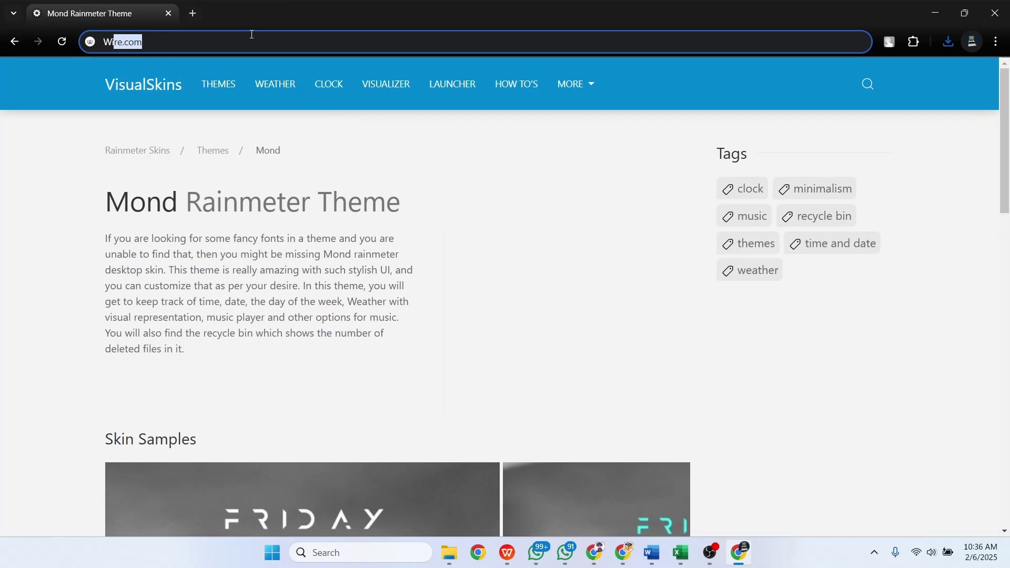
{"action": "type", "text": "Wind"}
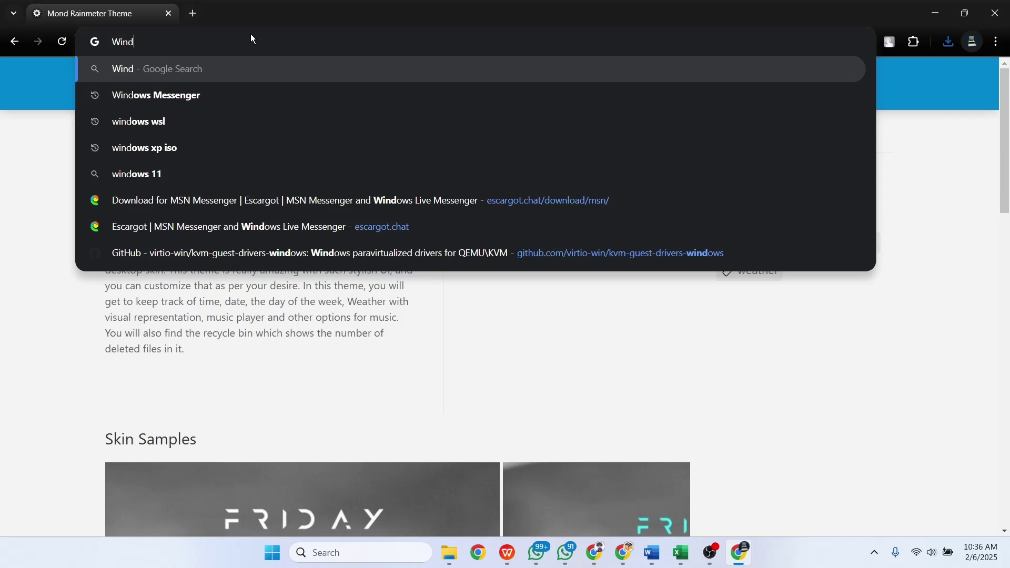
{"action": "type", "text": "w"}
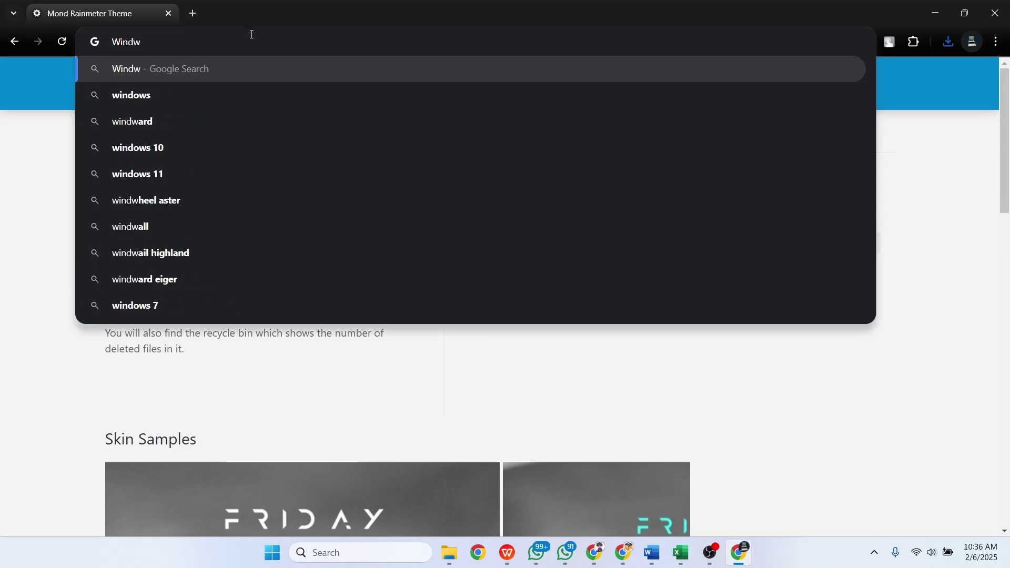
{"action": "key", "text": "BackSpace"}
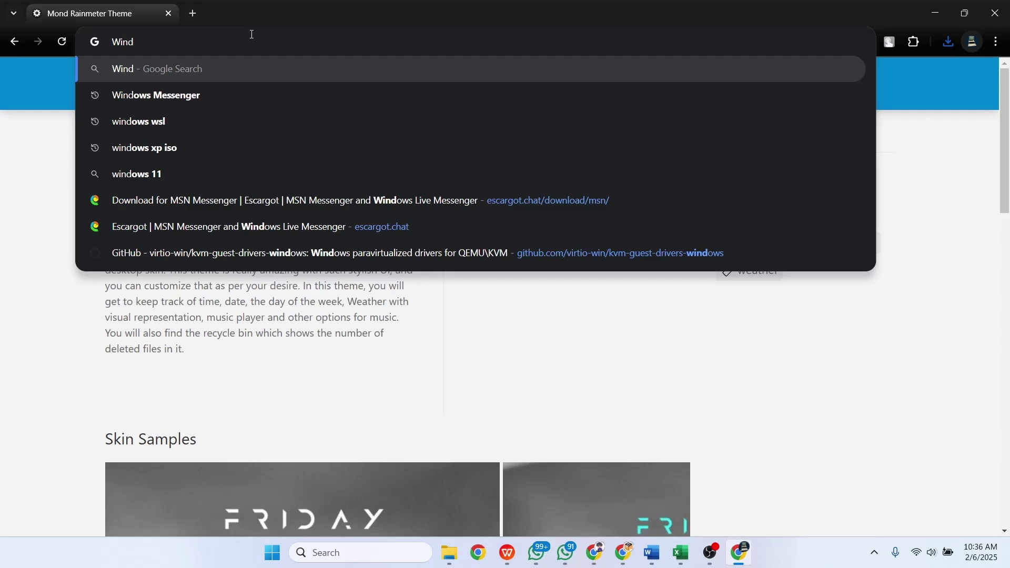
{"action": "type", "text": "hw"}
{"action": "key", "text": "Down"}
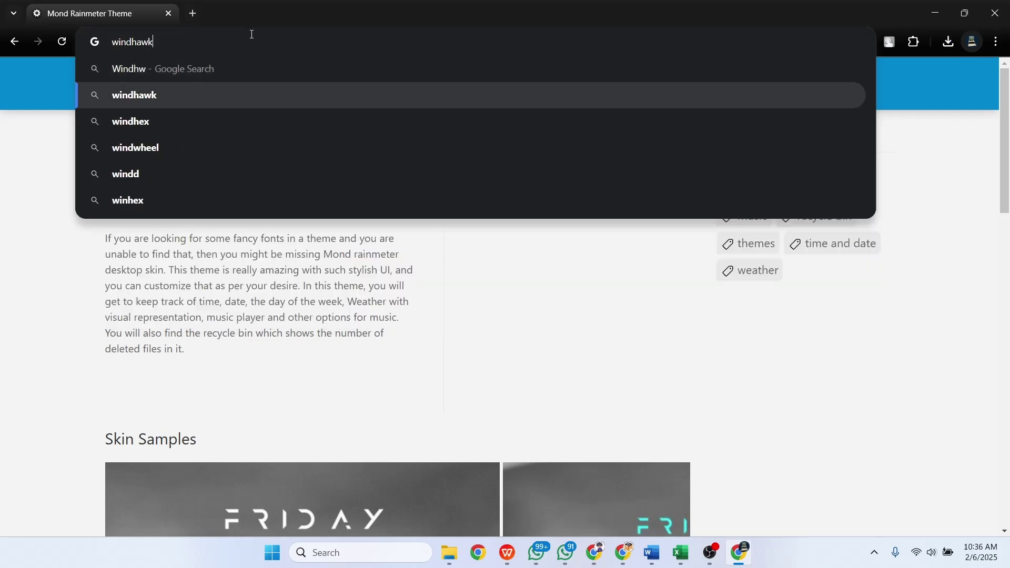
{"action": "key", "text": "Return"}
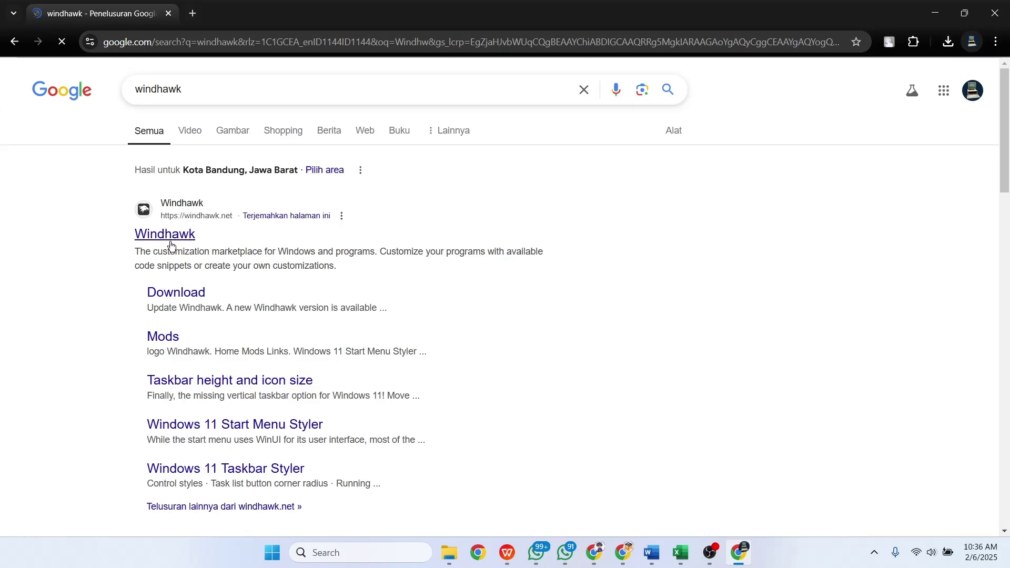
{"action": "left_click", "coordinate": [168, 235]}
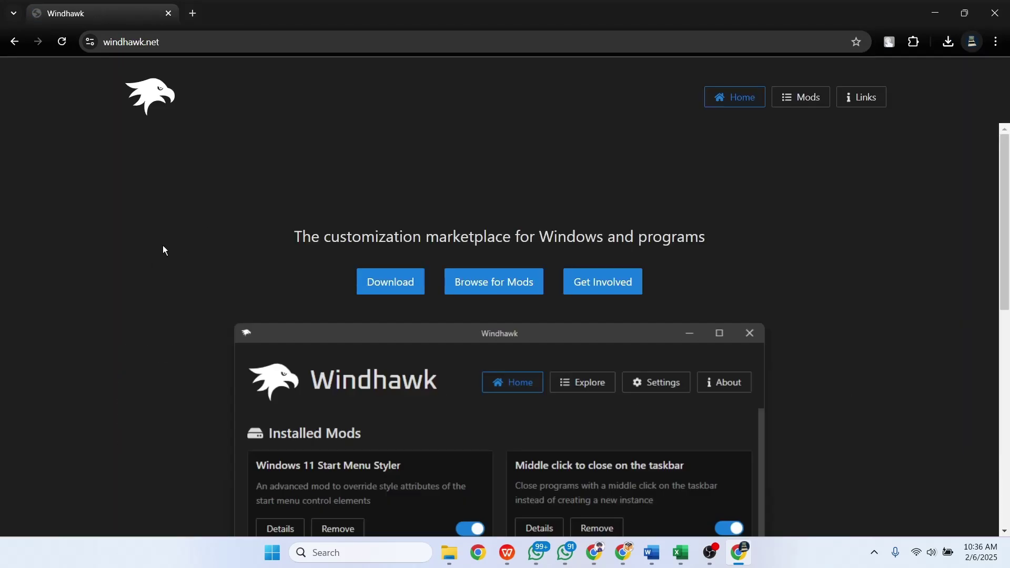
- Download the Windhawk installer windhawk_setup.exe from the site's home page and launch it
{"action": "left_click", "coordinate": [375, 285]}
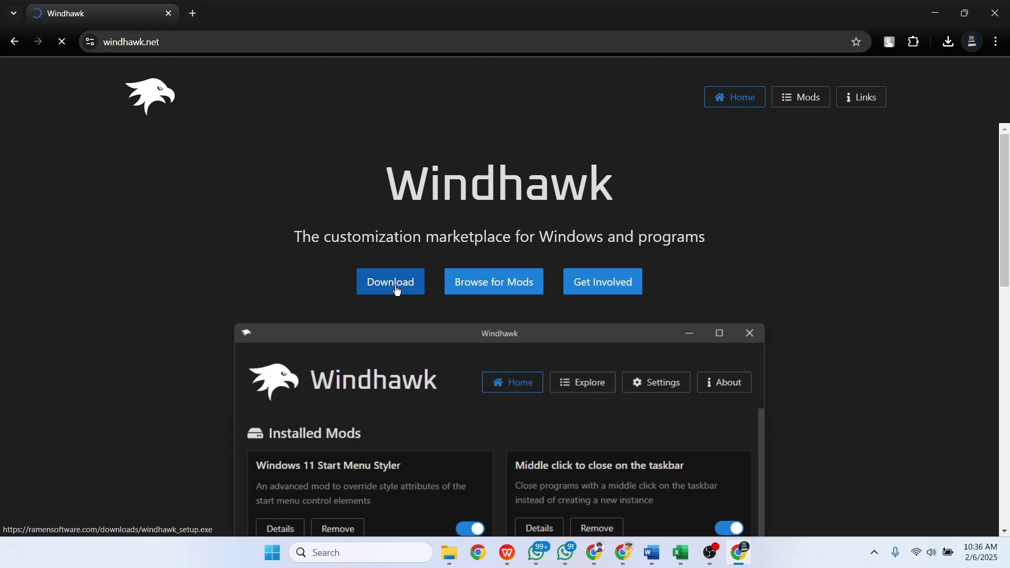
{"action": "left_click", "coordinate": [948, 42]}
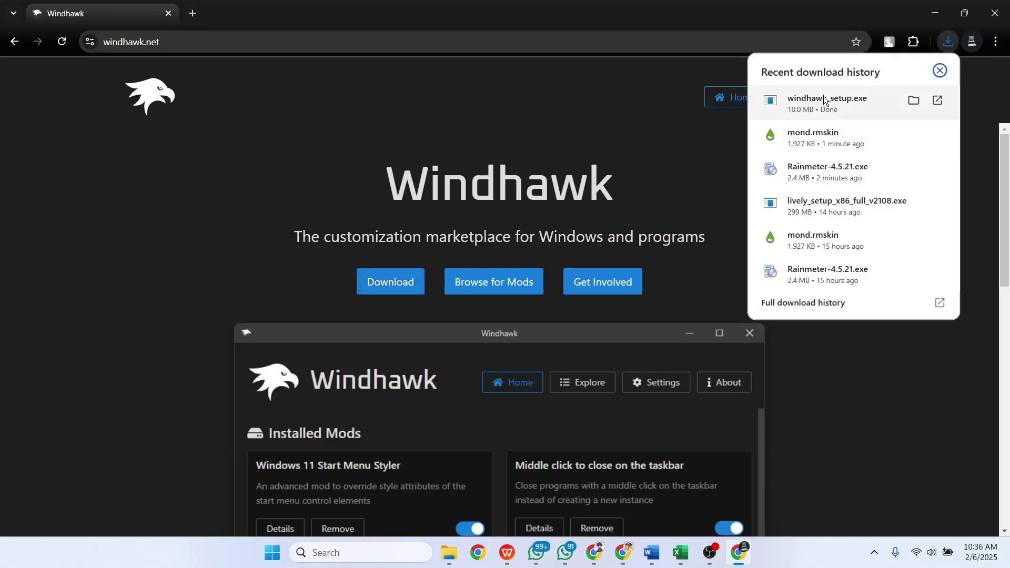
{"action": "left_click", "coordinate": [864, 104]}
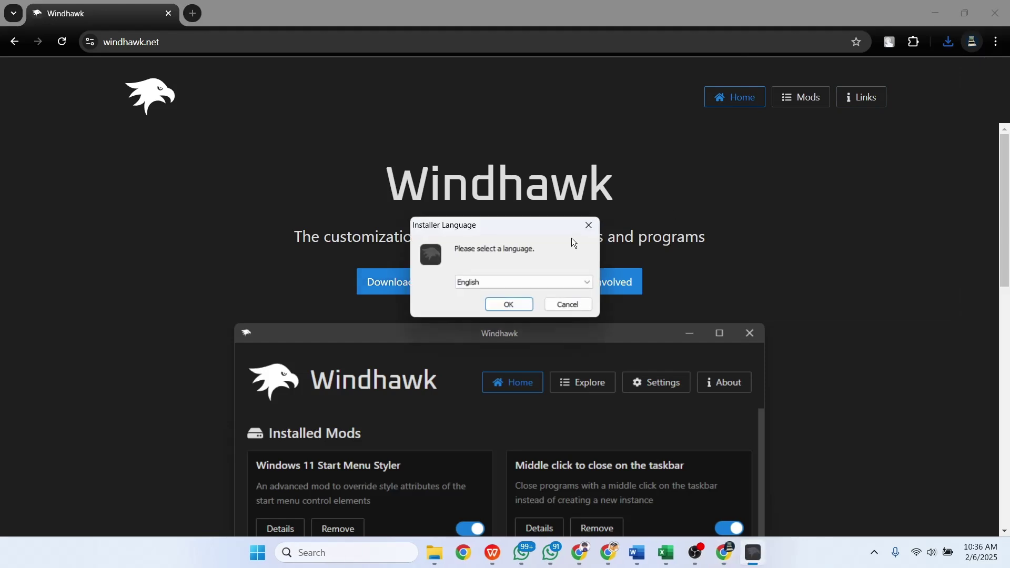
- Install Windhawk in English with the standard installation type and default components, and run it with the browser minimized
{"action": "left_click", "coordinate": [506, 305]}
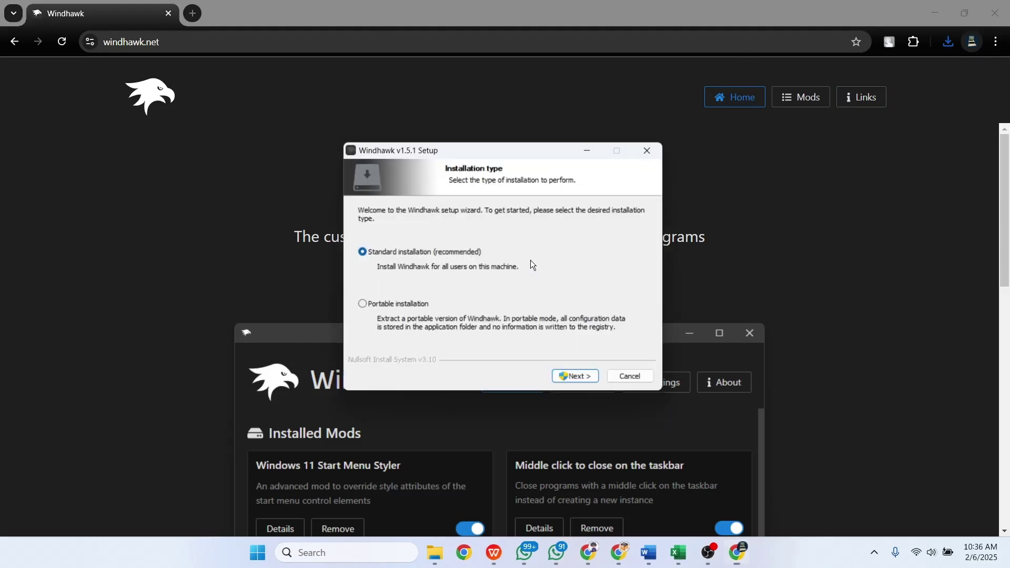
{"action": "left_click", "coordinate": [575, 378]}
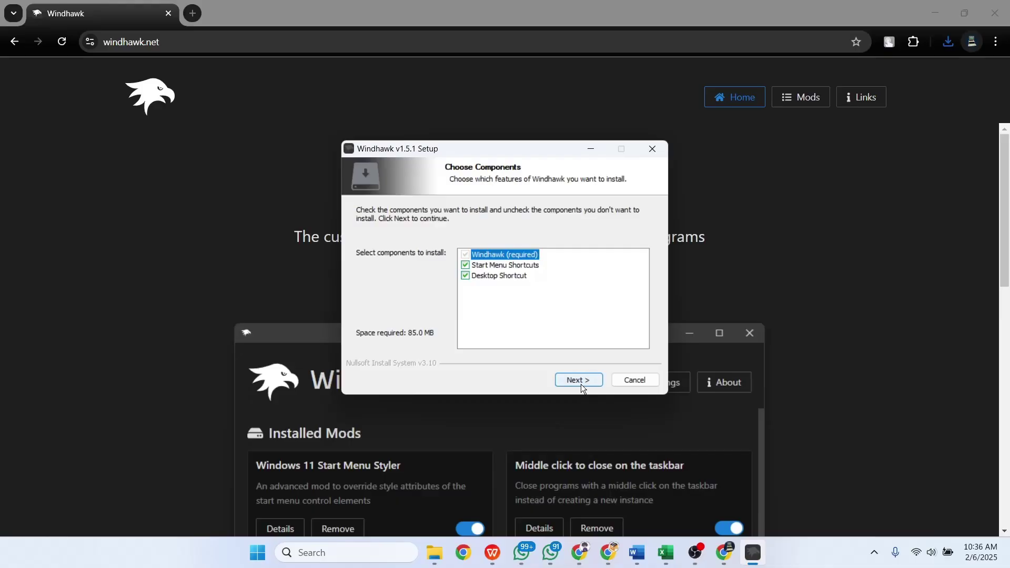
{"action": "left_click", "coordinate": [580, 384]}
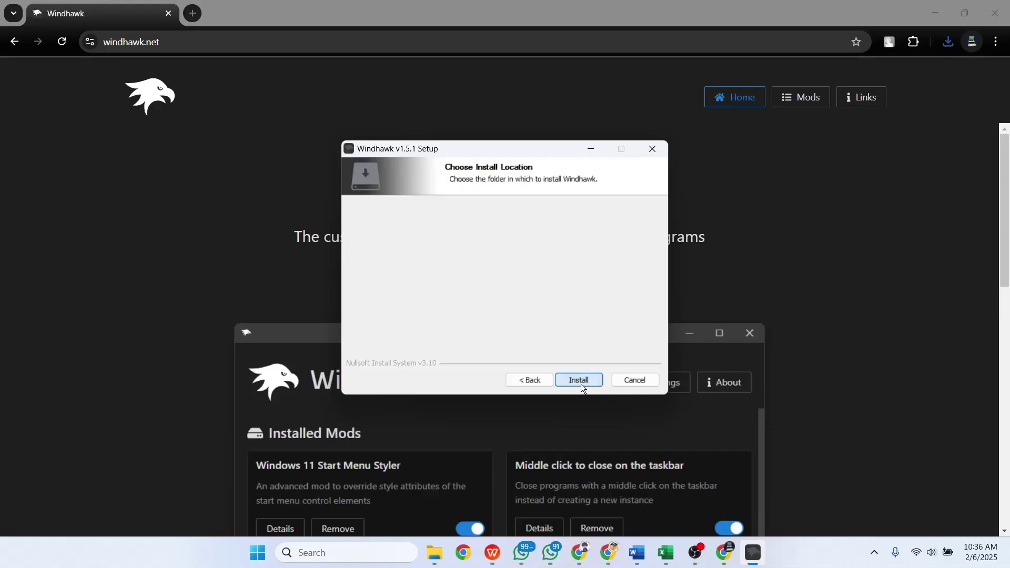
{"action": "left_click", "coordinate": [578, 384]}
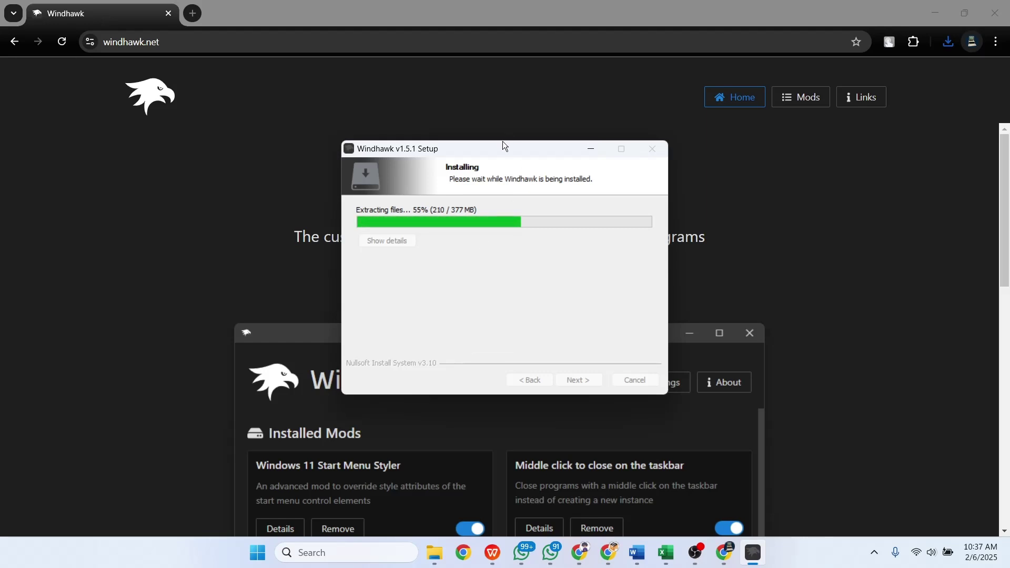
{"action": "left_click_drag", "start_coordinate": [502, 145], "coordinate": [357, 103]}
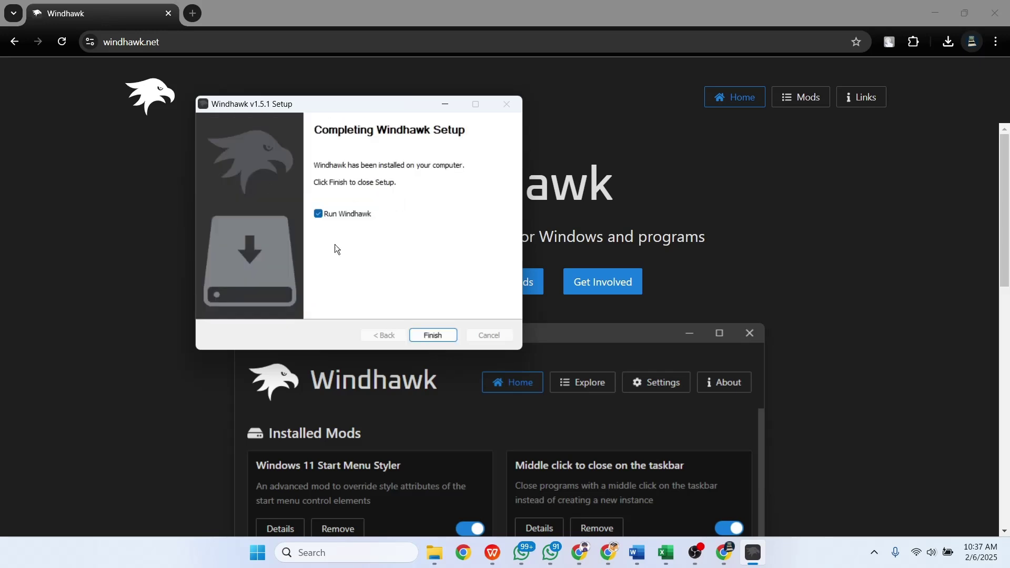
{"action": "left_click", "coordinate": [433, 336]}
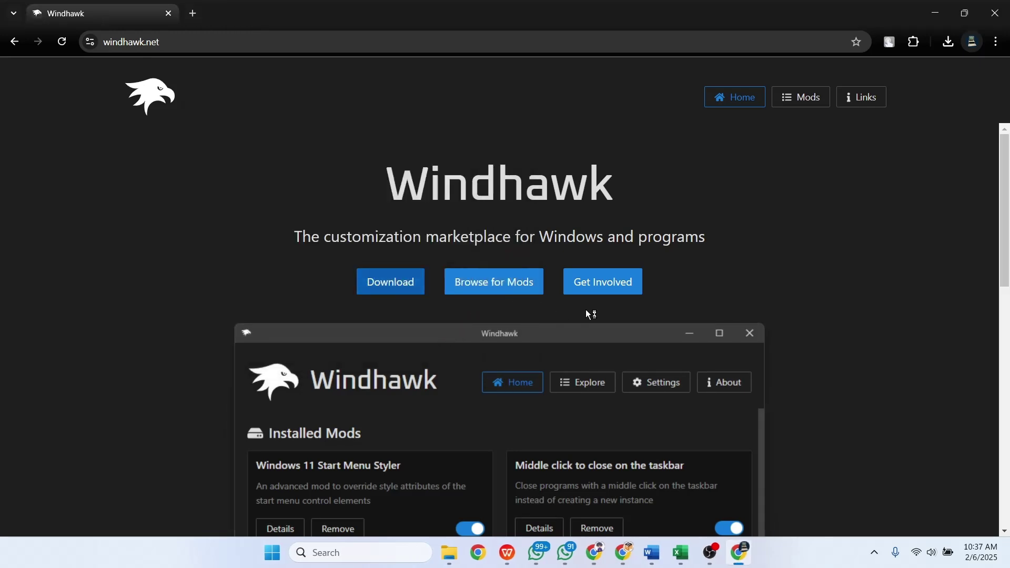
{"action": "left_click", "coordinate": [936, 14]}
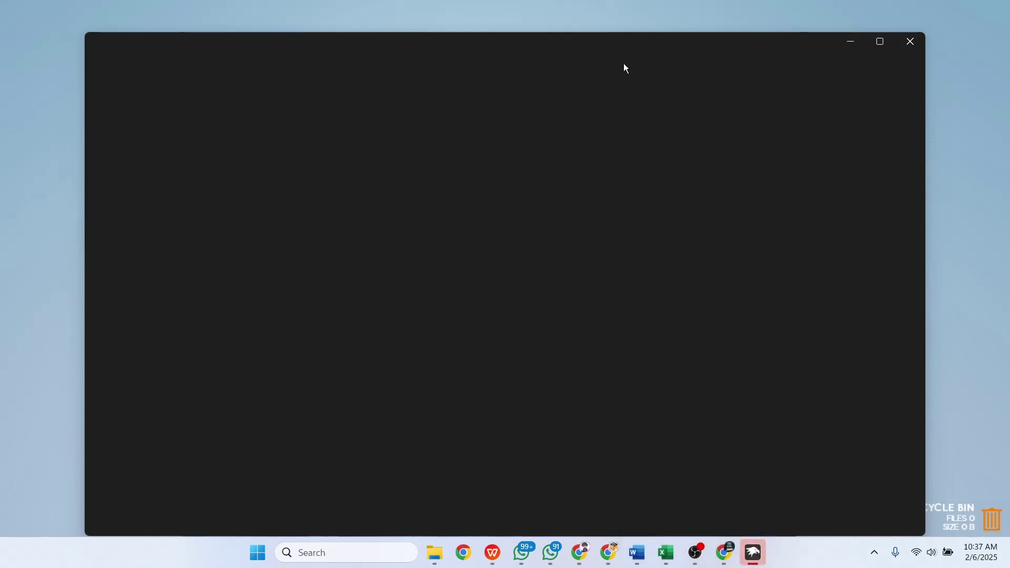
{"action": "left_click", "coordinate": [625, 44]}
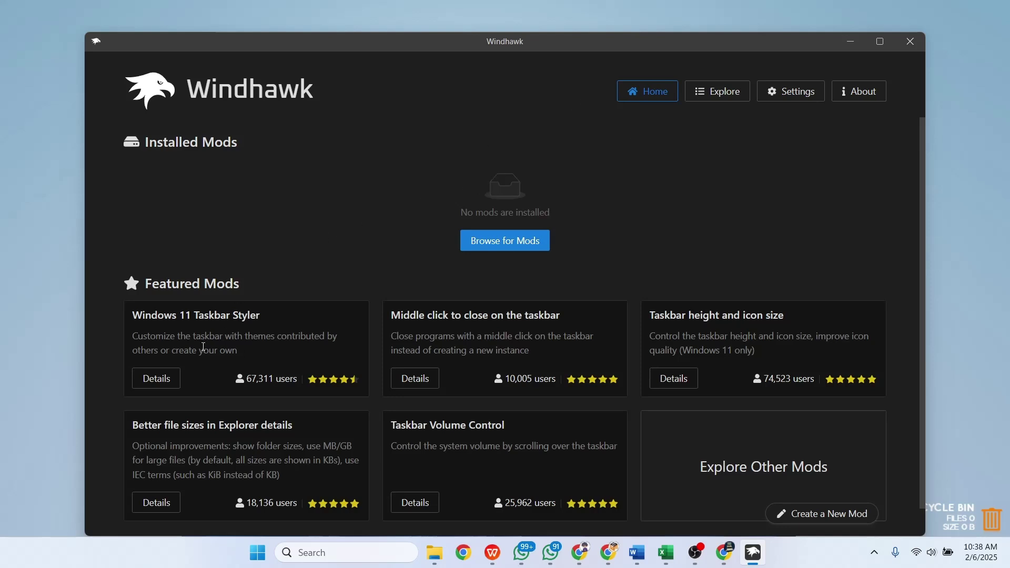
- Review the featured Windows 11 Taskbar Styler mod and install it, accepting the risk
{"action": "left_click", "coordinate": [156, 383]}
{"action": "scroll", "coordinate": [249, 267], "scroll_direction": "down", "scroll_amount": 3}
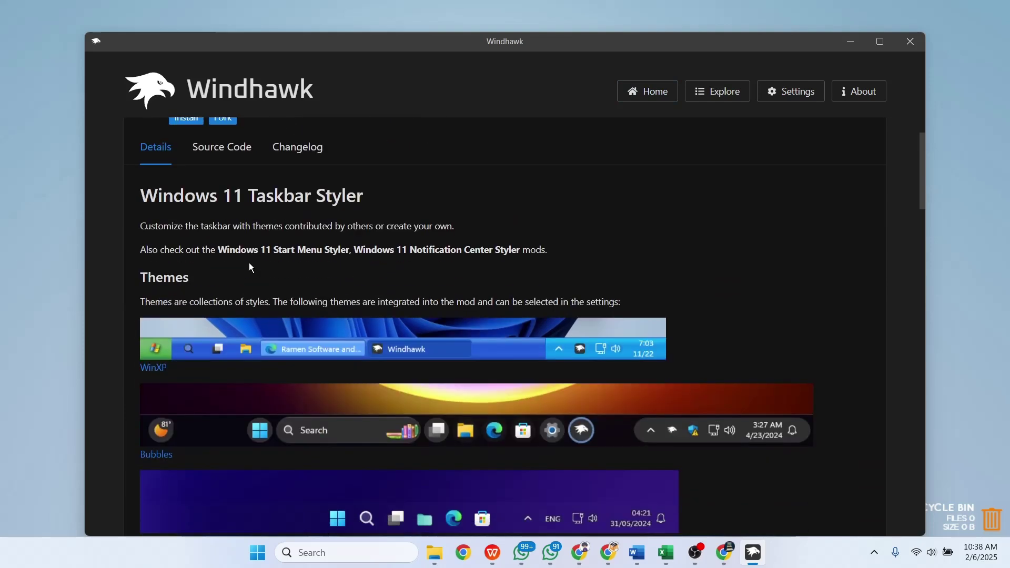
{"action": "scroll", "coordinate": [249, 263], "scroll_direction": "up", "scroll_amount": 3}
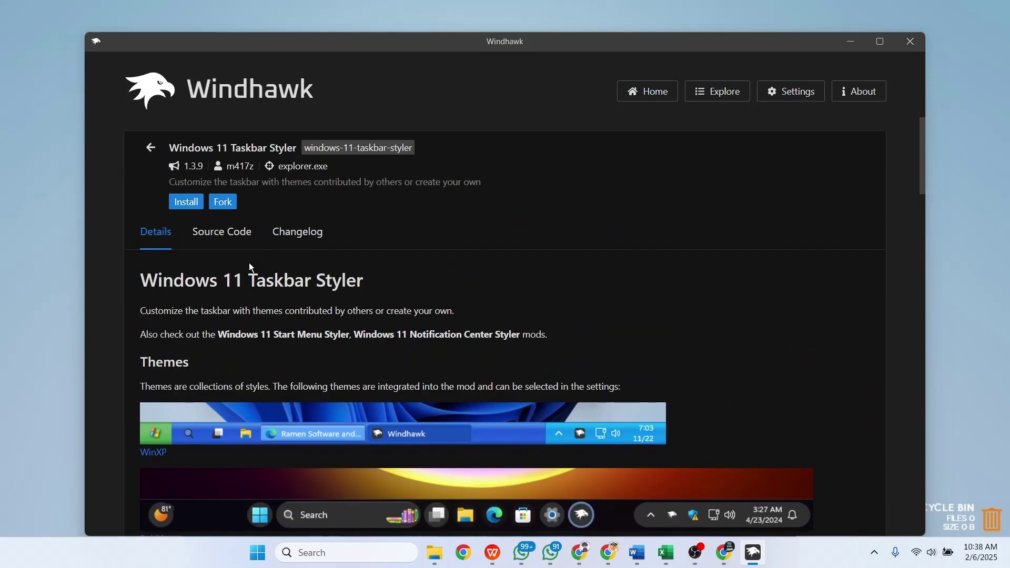
{"action": "left_click", "coordinate": [187, 203]}
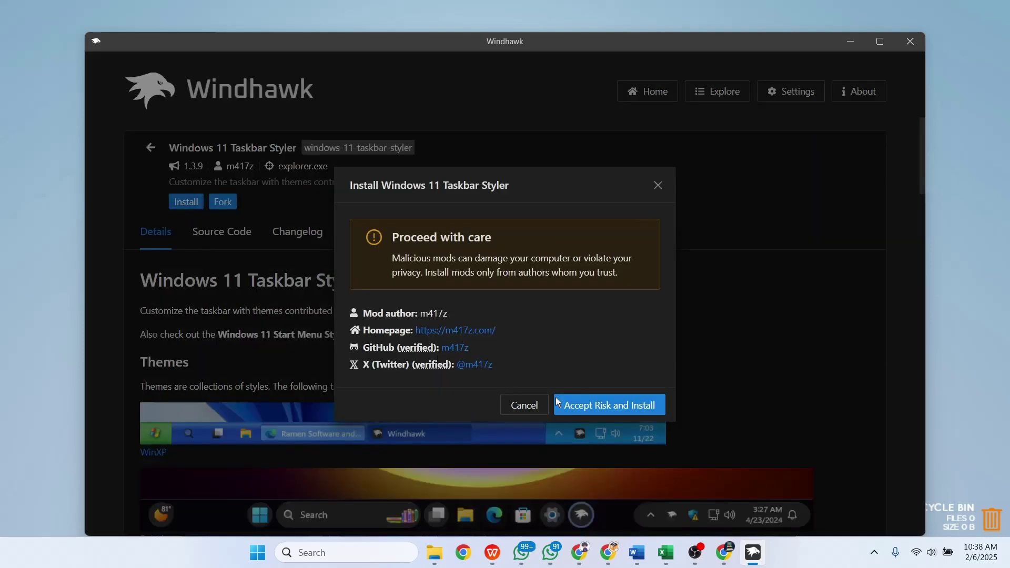
{"action": "left_click", "coordinate": [612, 413]}
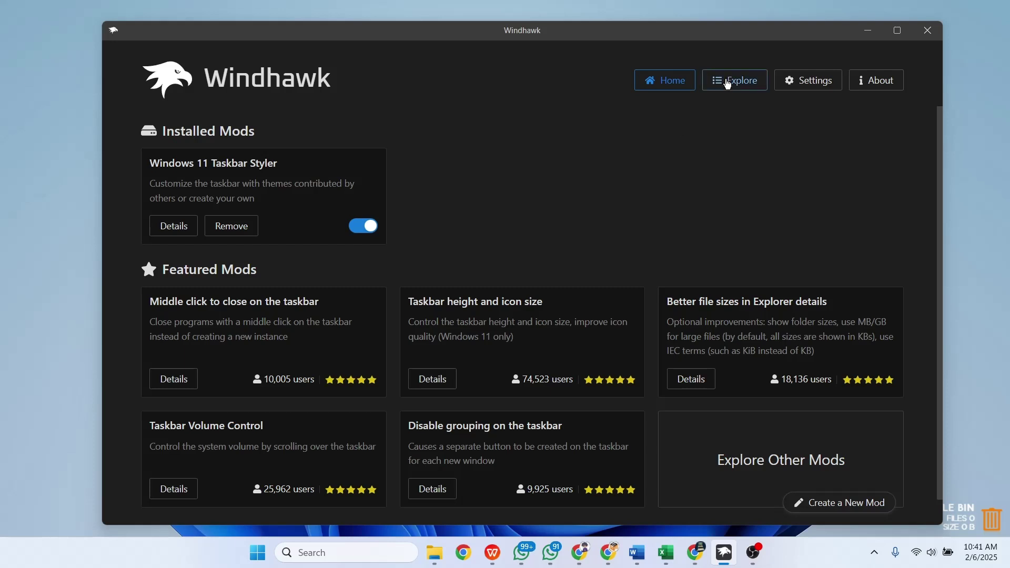
- Set the theme of the installed Windows 11 Taskbar Styler mod to DockLike and save the settings
{"action": "left_click", "coordinate": [194, 226]}
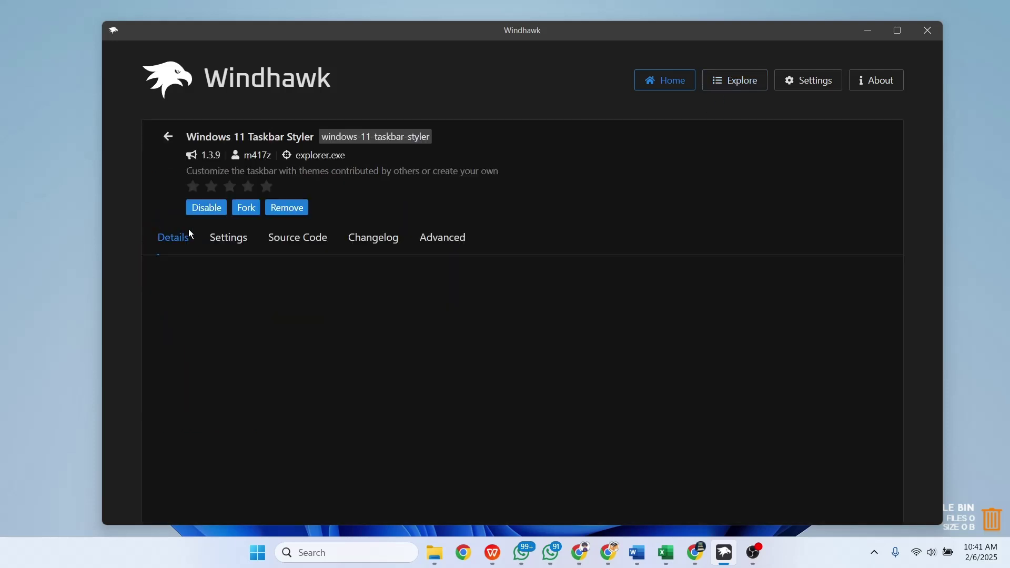
{"action": "left_click", "coordinate": [213, 237]}
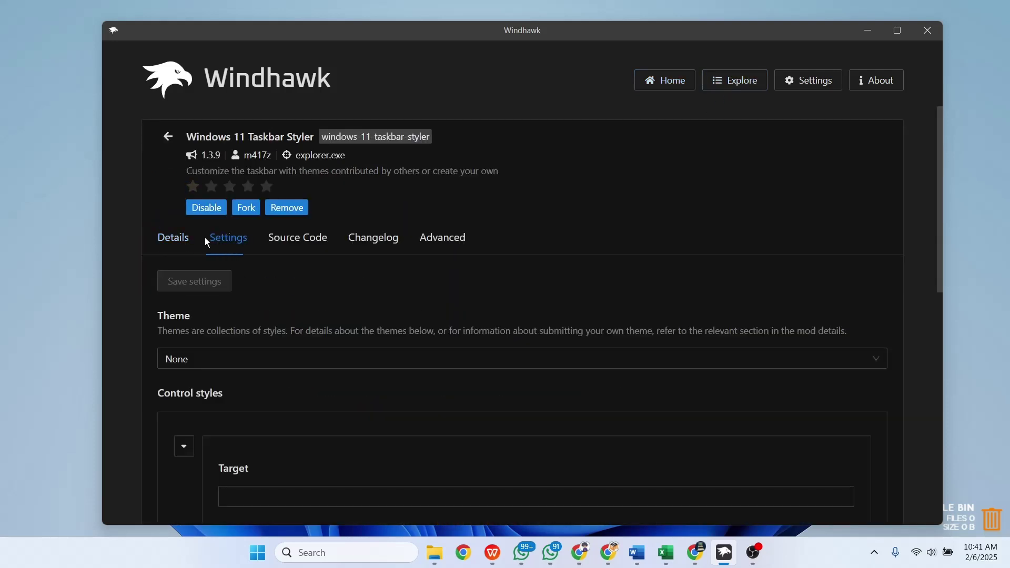
{"action": "scroll", "coordinate": [223, 278], "scroll_direction": "down", "scroll_amount": 1}
{"action": "left_click", "coordinate": [224, 293]}
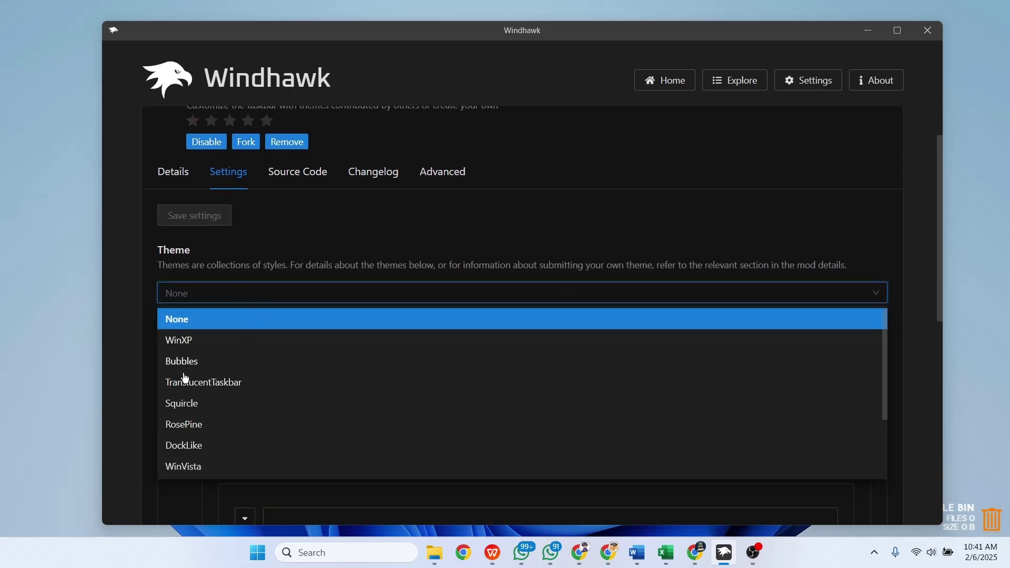
{"action": "left_click", "coordinate": [178, 451]}
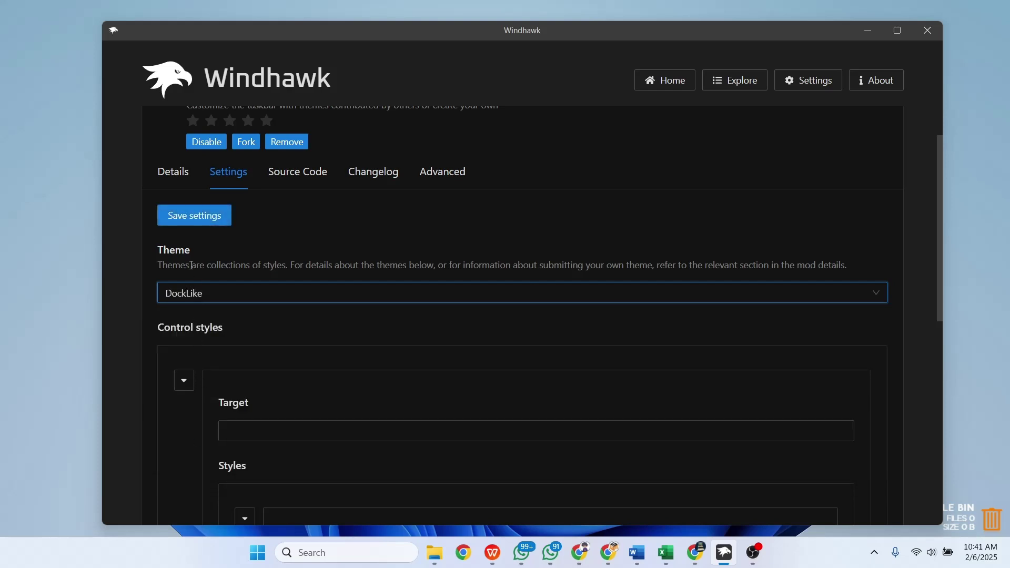
{"action": "left_click", "coordinate": [190, 213]}
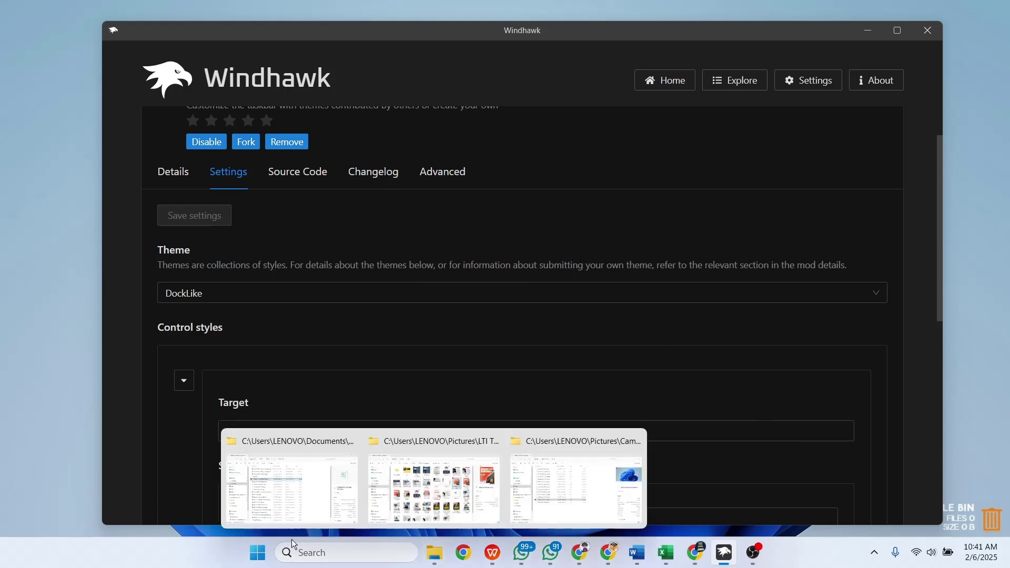
- Try to reapply the taskbar theme by choosing RosePine, reselecting DockLike and saving, and check the Start menu
{"action": "left_click", "coordinate": [228, 291]}
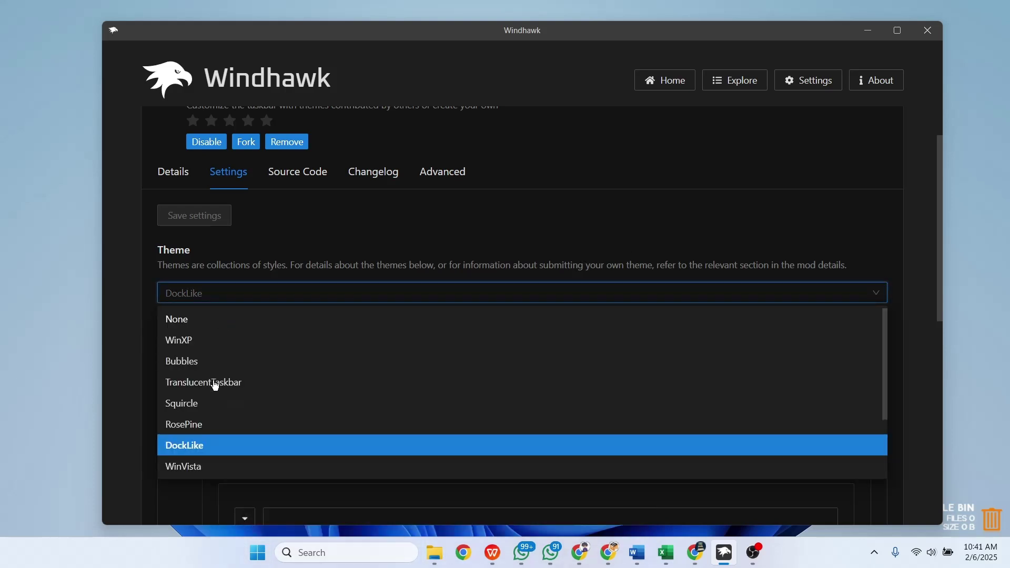
{"action": "left_click", "coordinate": [208, 425]}
{"action": "left_click", "coordinate": [234, 300]}
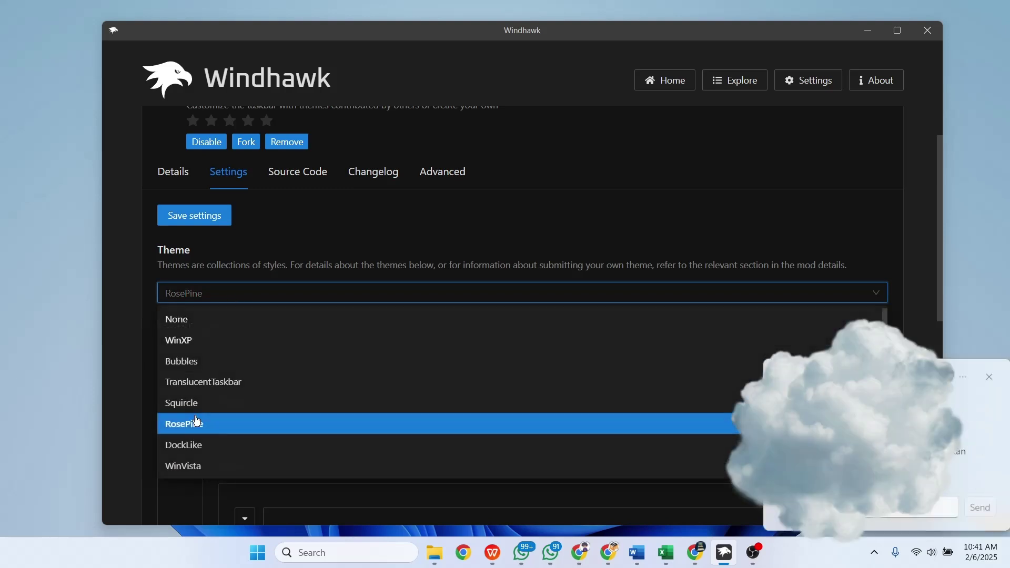
{"action": "left_click", "coordinate": [194, 445]}
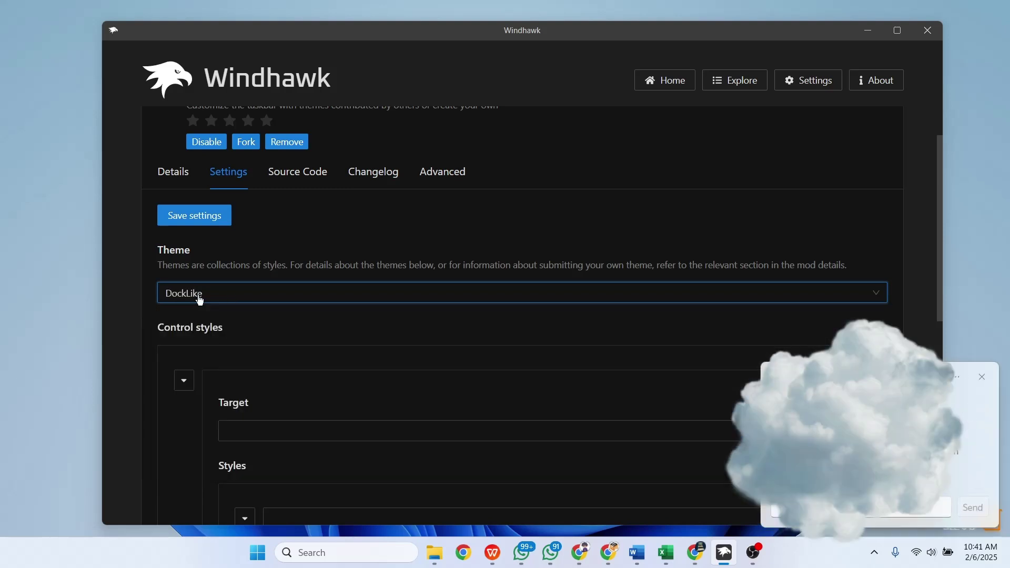
{"action": "left_click", "coordinate": [194, 222]}
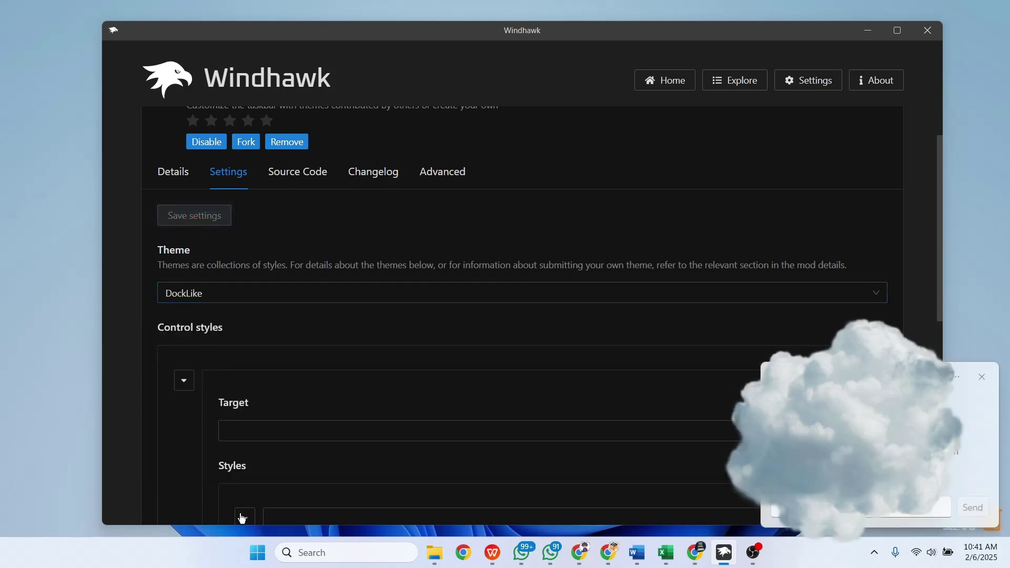
{"action": "left_click", "coordinate": [261, 553]}
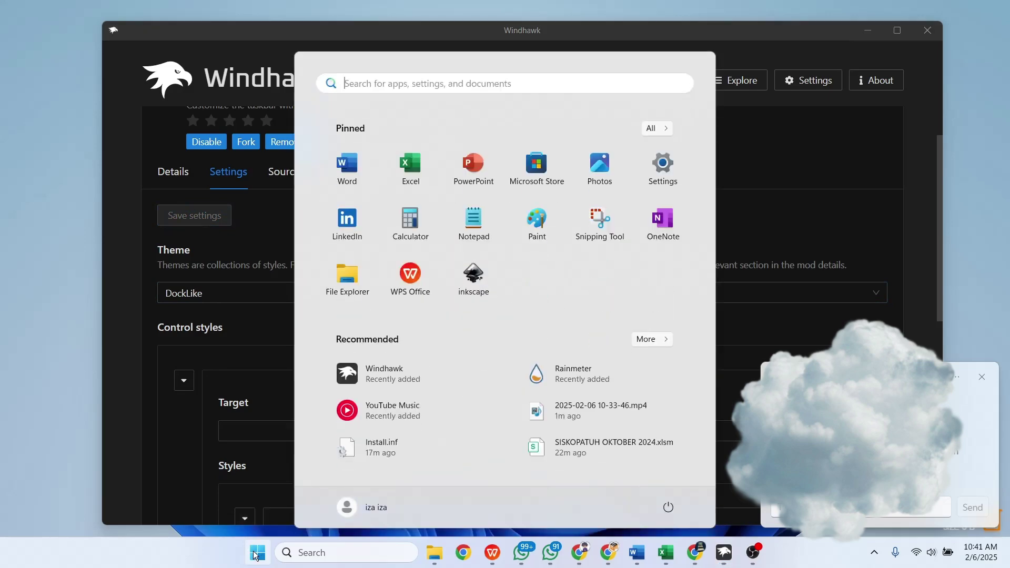
{"action": "left_click", "coordinate": [256, 554]}
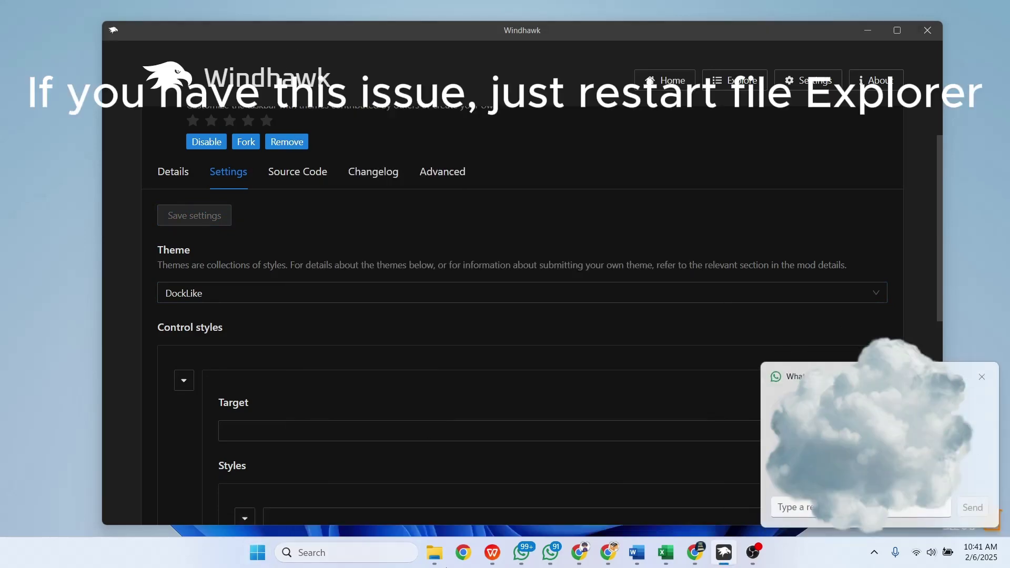
{"action": "left_click", "coordinate": [377, 557]}
{"action": "type", "text": "t"}
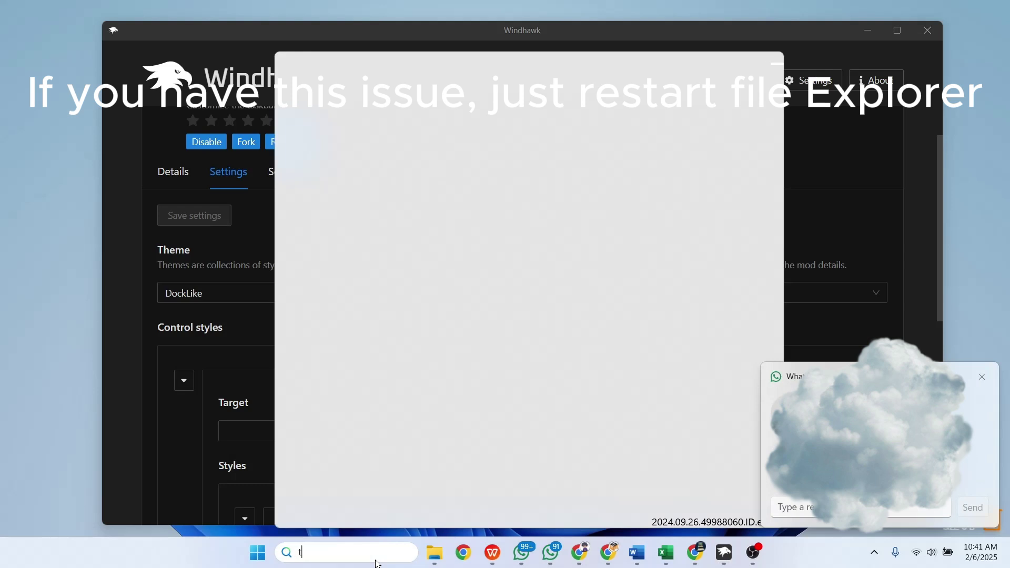
{"action": "type", "text": "a"}
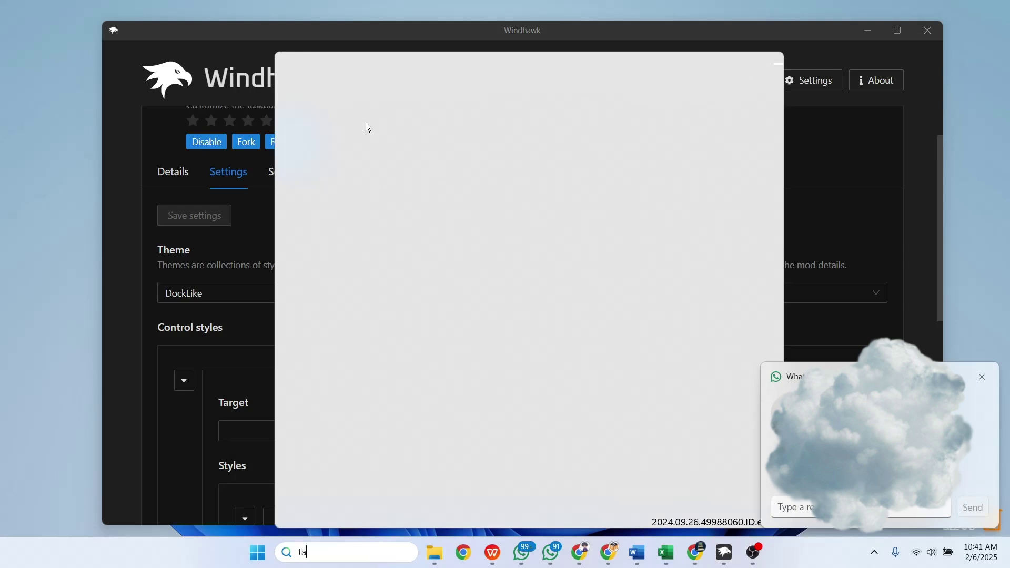
{"action": "left_click", "coordinate": [257, 552]}
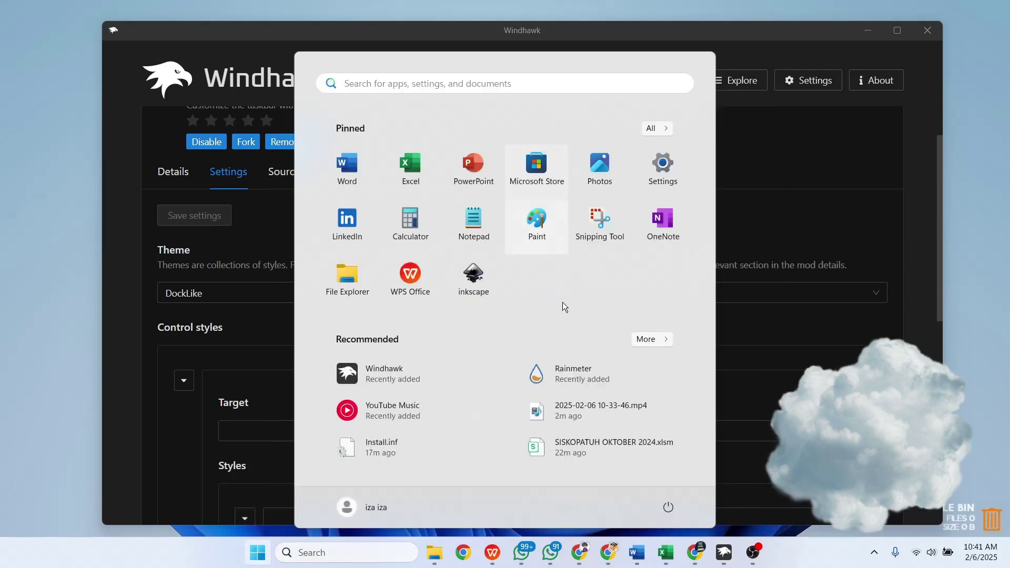
{"action": "left_click", "coordinate": [827, 562]}
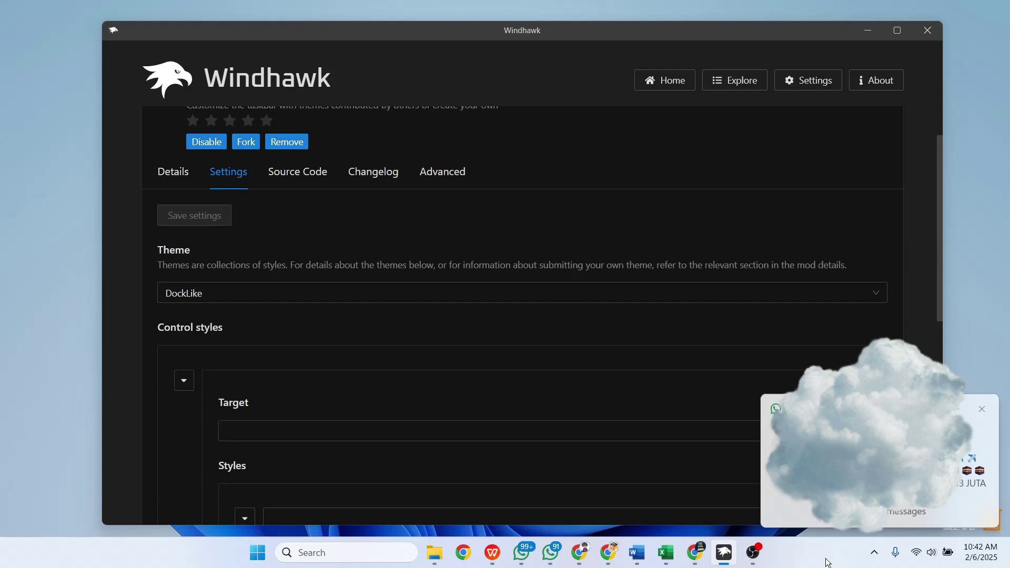
- Restart Windows Explorer from Task Manager, then minimize Task Manager
{"action": "key", "text": "ctrl+shift+Escape"}
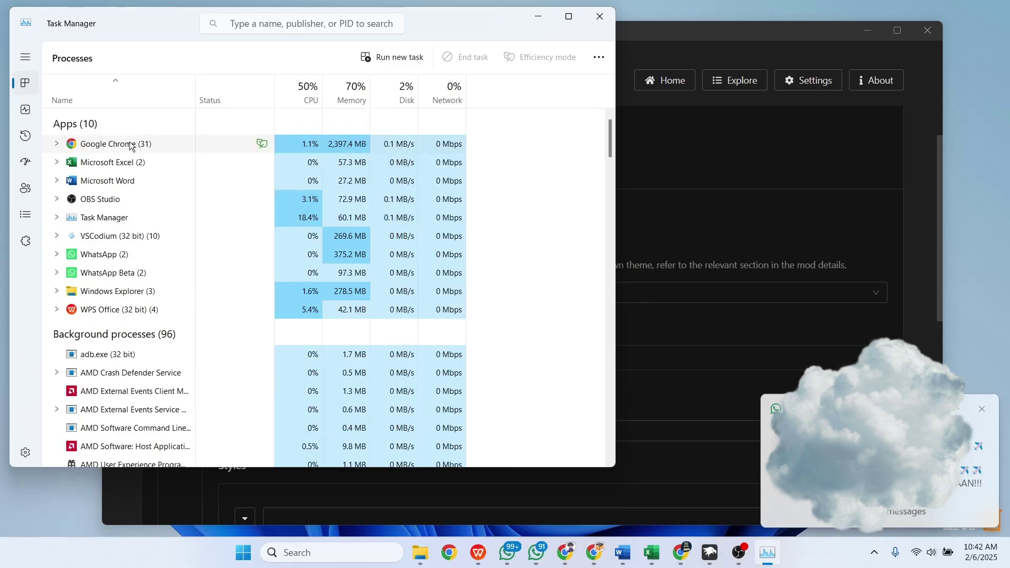
{"action": "right_click", "coordinate": [102, 291]}
{"action": "left_click", "coordinate": [156, 316]}
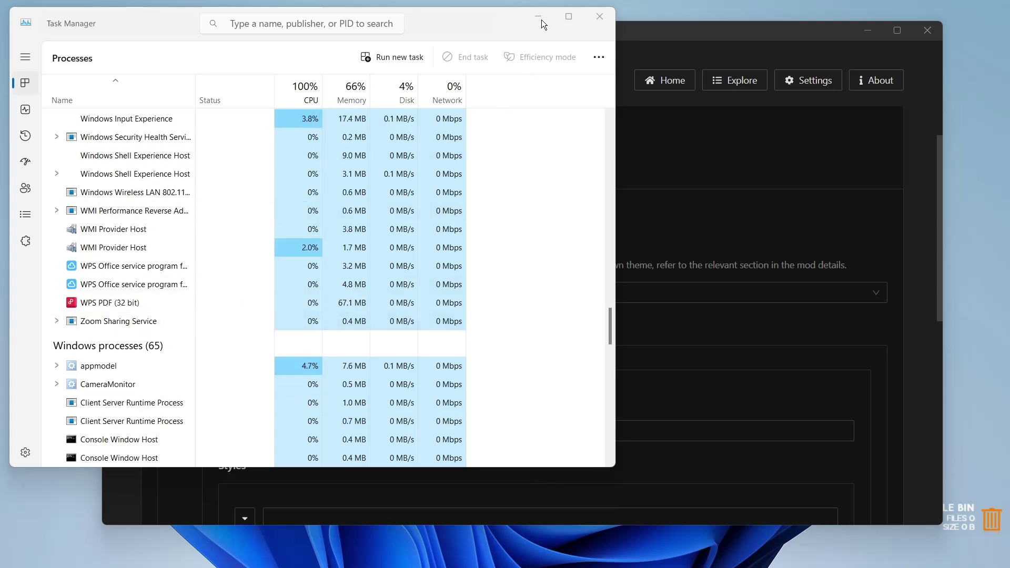
{"action": "left_click_drag", "start_coordinate": [469, 14], "coordinate": [565, 77]}
{"action": "mouse_move", "coordinate": [651, 553]}
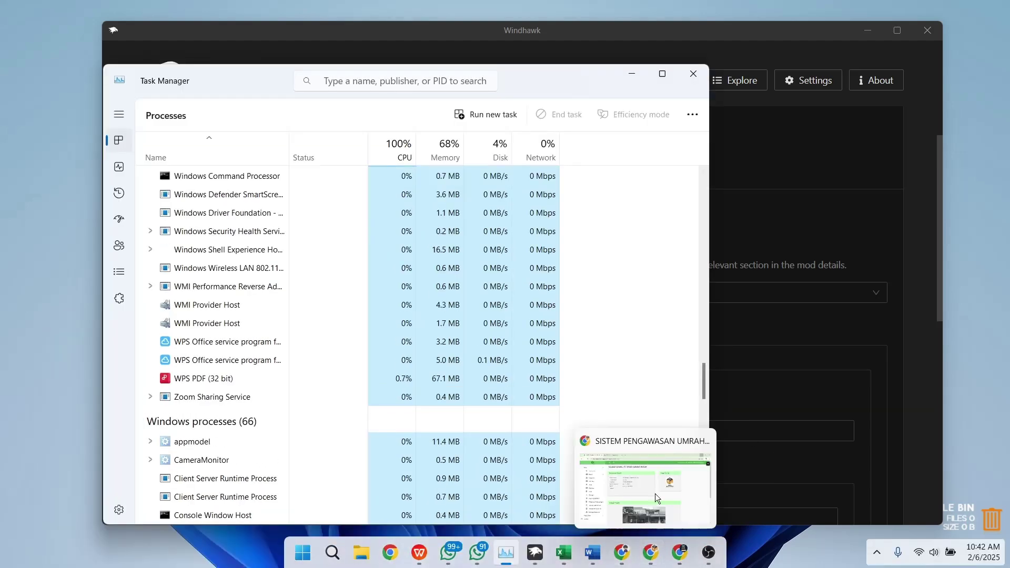
{"action": "left_click", "coordinate": [633, 73]}
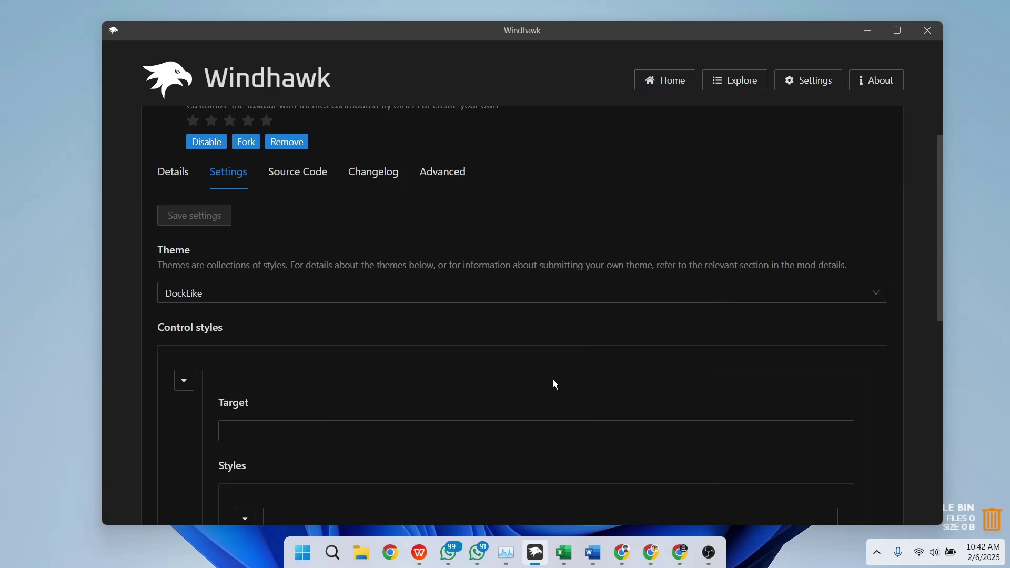
- Switch to Chrome, search the web for "lively wallpaper" and go to the Lively Wallpaper by rocksdanister site
{"action": "left_click", "coordinate": [680, 553]}
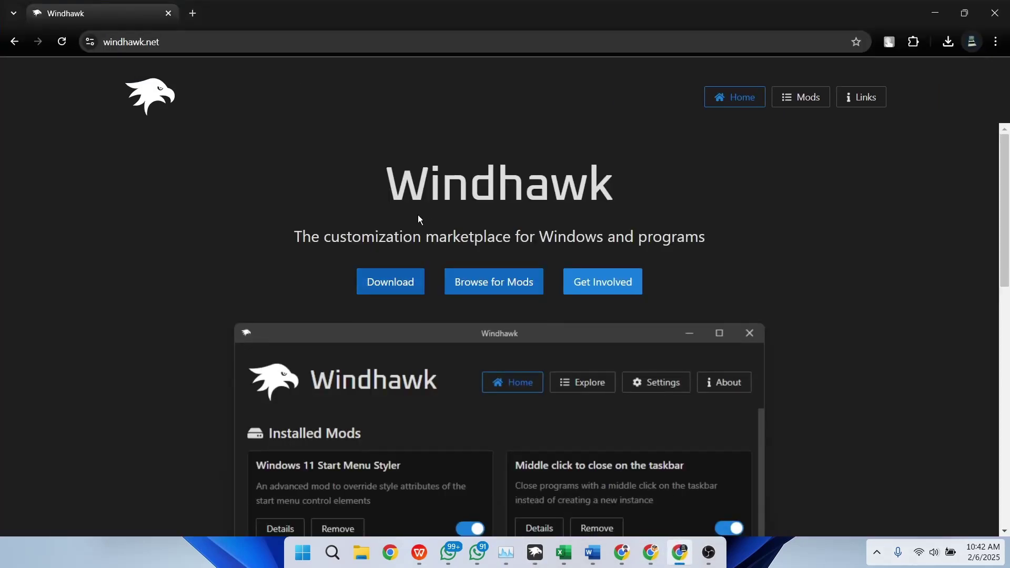
{"action": "left_click", "coordinate": [290, 41]}
{"action": "key", "text": "BackSpace"}
{"action": "type", "text": "l"}
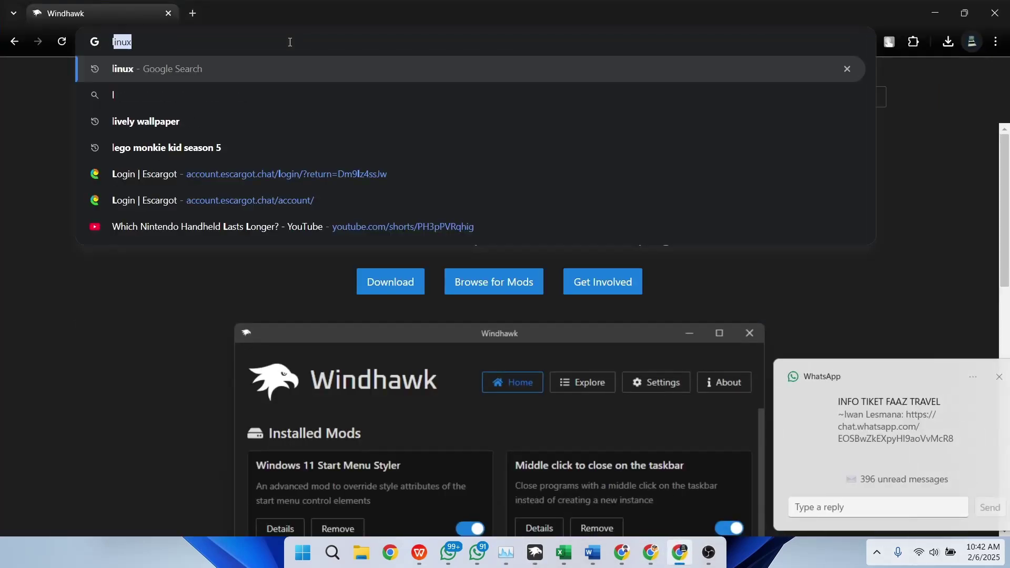
{"action": "type", "text": "ive"}
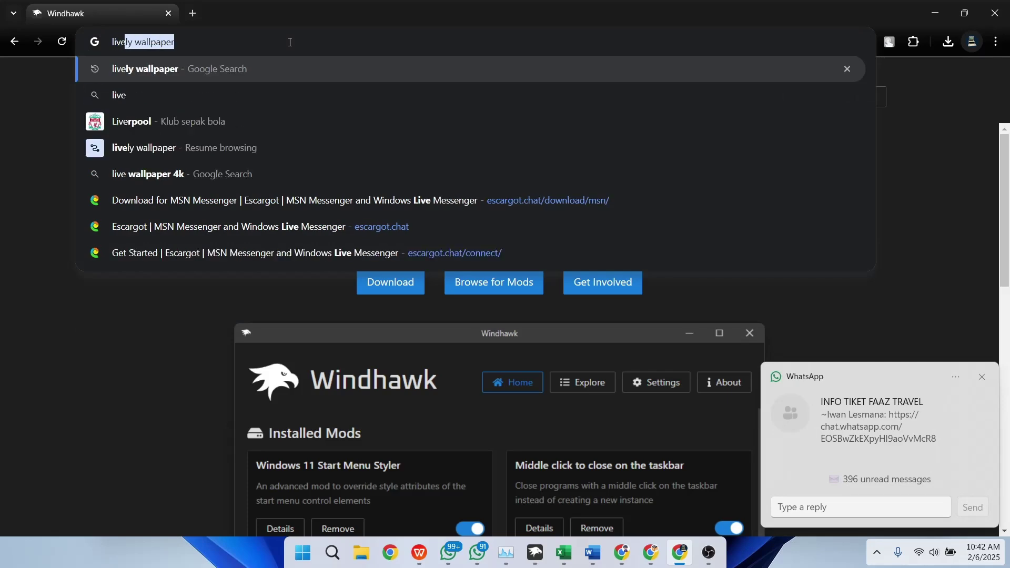
{"action": "key", "text": "Return"}
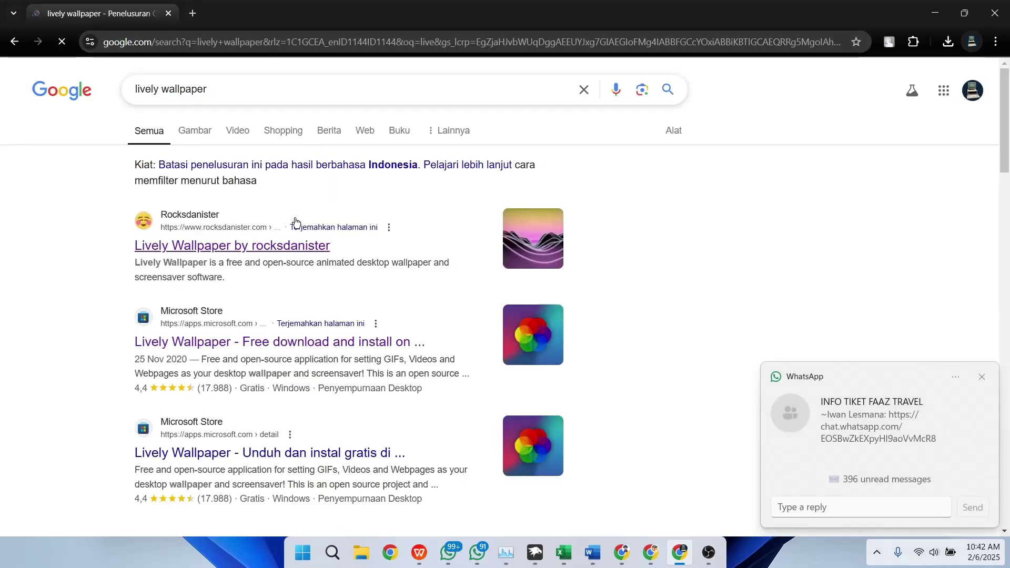
{"action": "left_click", "coordinate": [275, 254]}
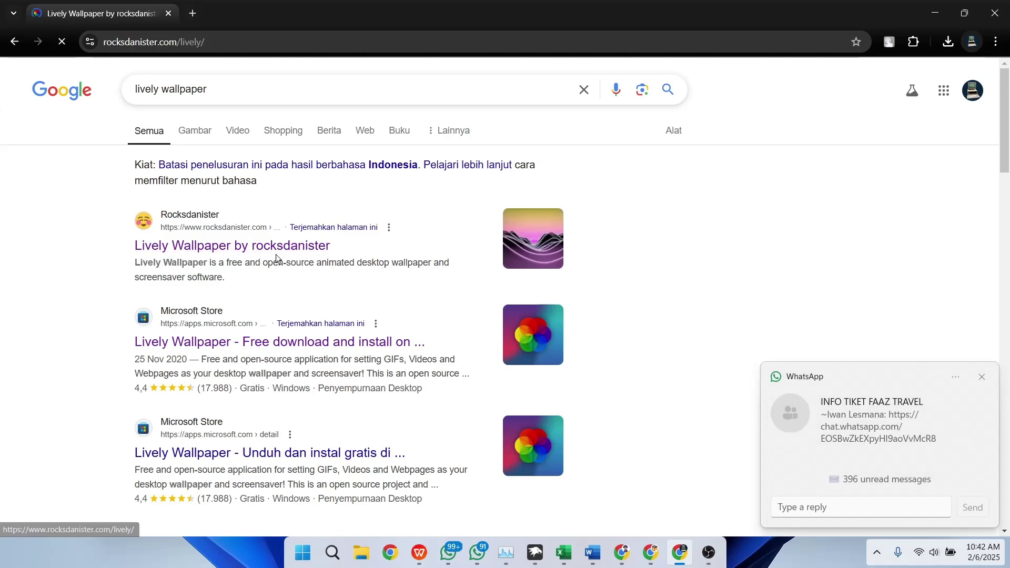
- Download the Windows 64-bit installer offered in the Lively Wallpaper site's "Ready to get started?" section
{"action": "scroll", "coordinate": [640, 264], "scroll_direction": "down", "scroll_amount": 5}
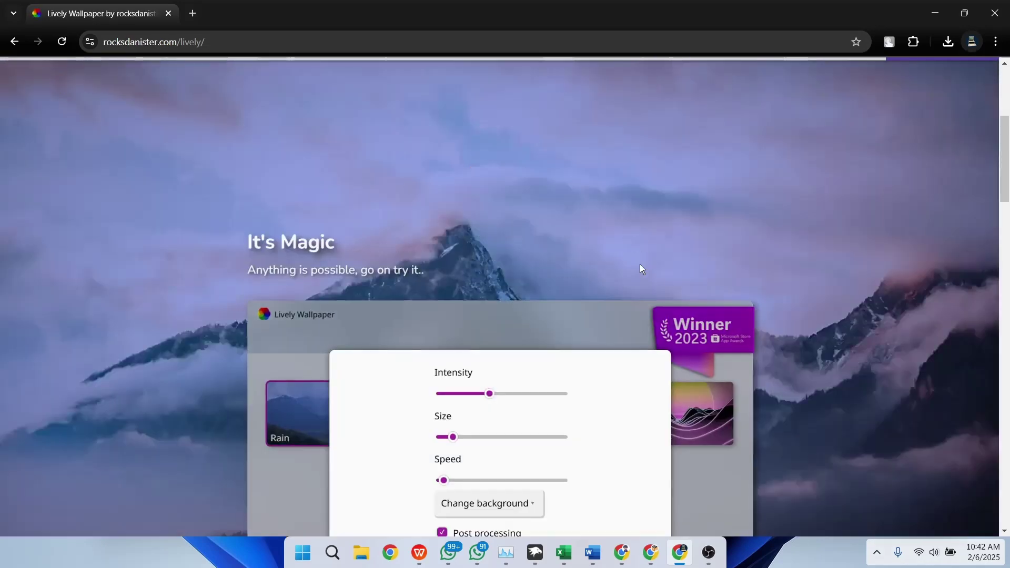
{"action": "scroll", "coordinate": [589, 378], "scroll_direction": "down", "scroll_amount": 12}
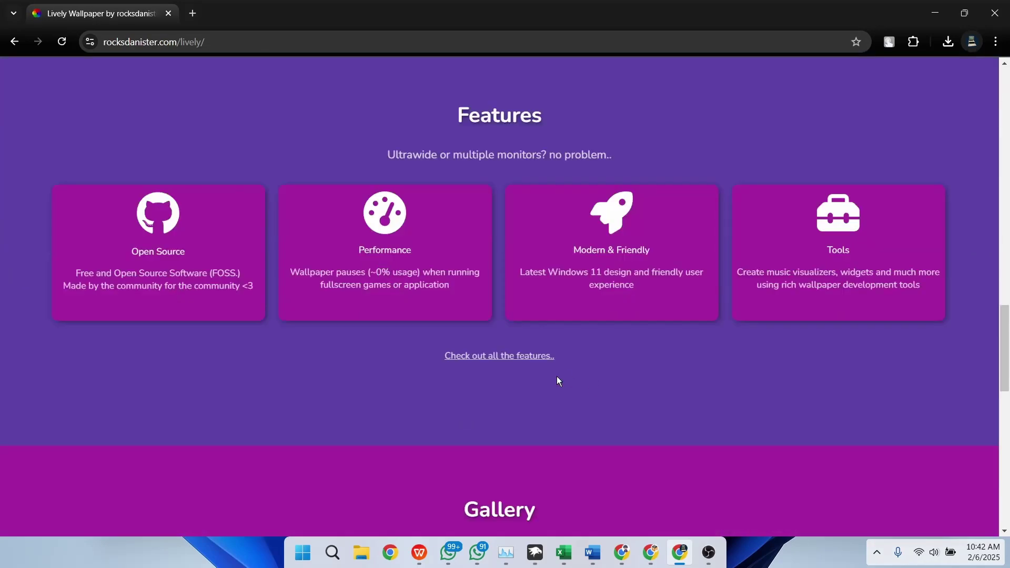
{"action": "scroll", "coordinate": [398, 296], "scroll_direction": "down", "scroll_amount": 13}
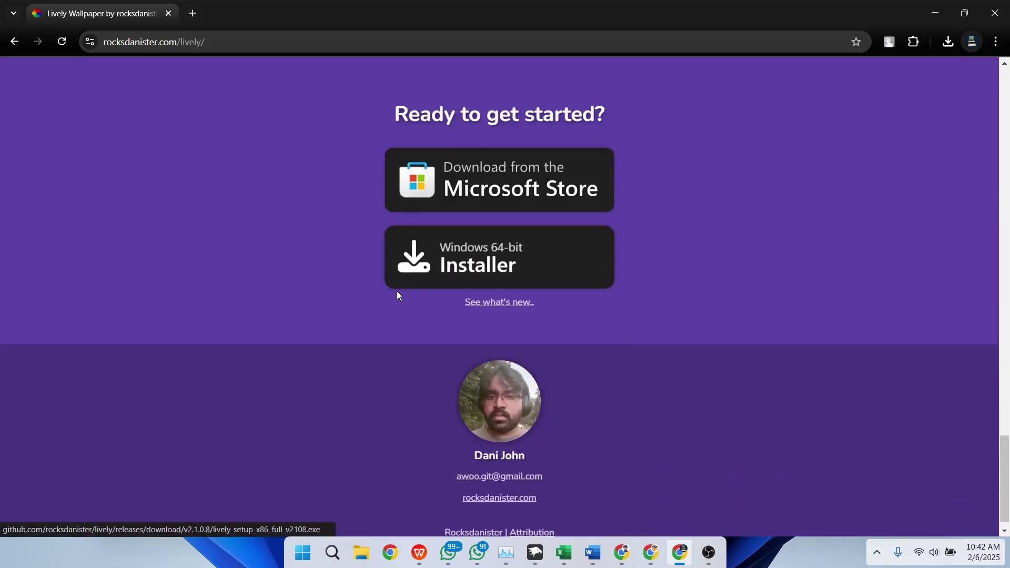
{"action": "left_click", "coordinate": [555, 280]}
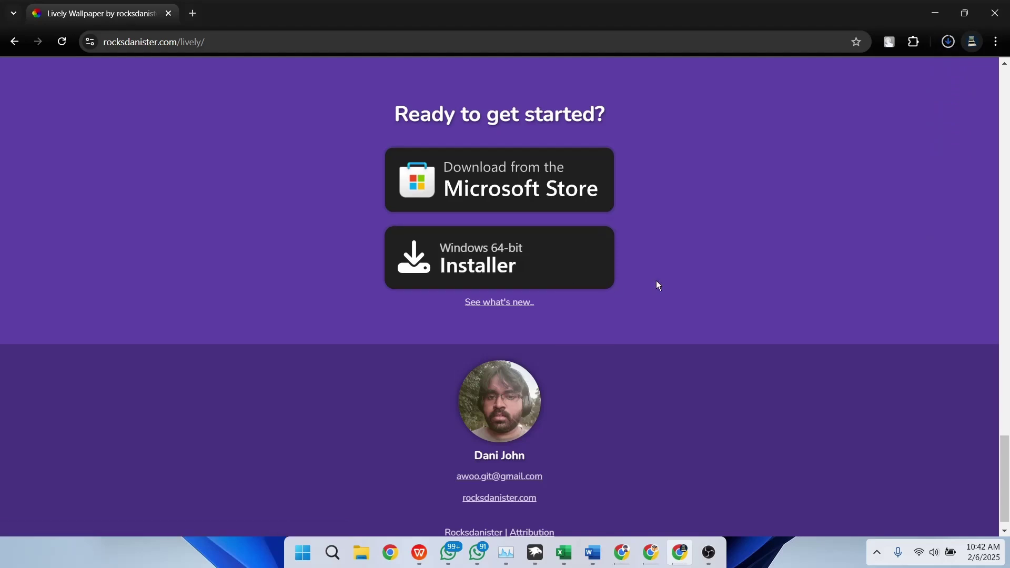
- Check the download progress of lively_setup_x86_full_v2108.exe in the browser's recent downloads
{"action": "left_click", "coordinate": [949, 42]}
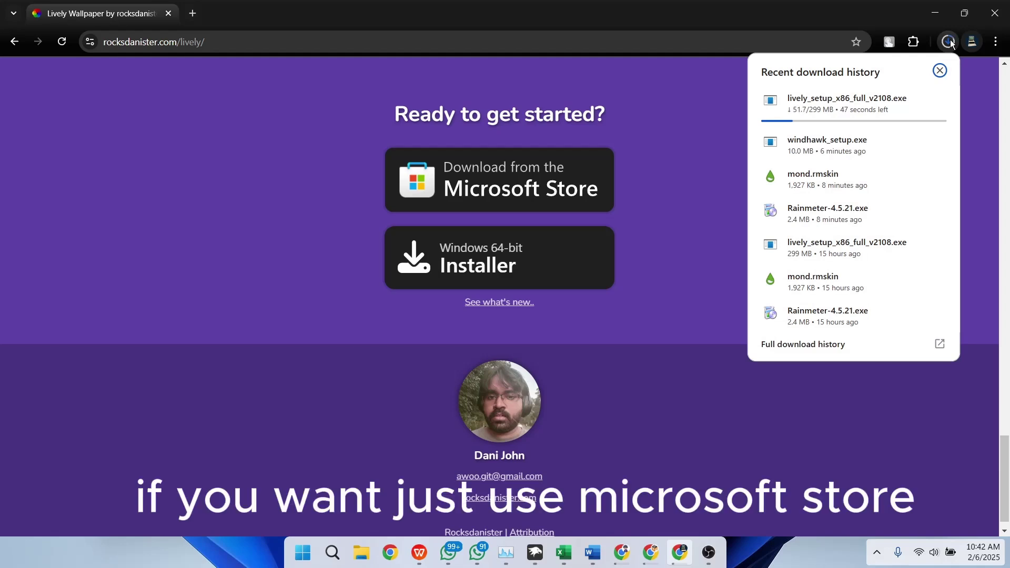
{"action": "left_click", "coordinate": [949, 43]}
{"action": "scroll", "coordinate": [686, 333], "scroll_direction": "down", "scroll_amount": 1}
{"action": "scroll", "coordinate": [684, 343], "scroll_direction": "up", "scroll_amount": 2}
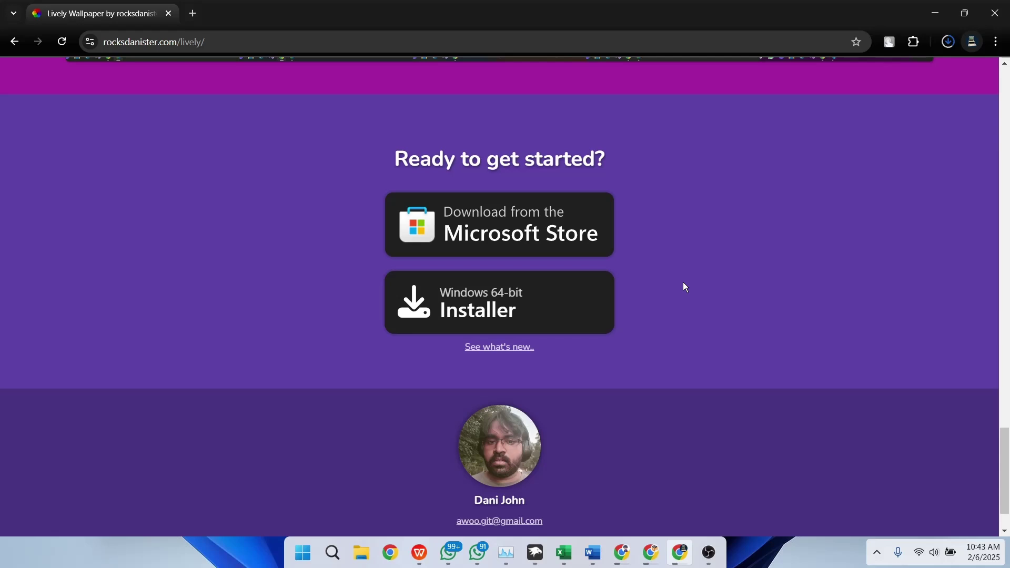
{"action": "left_click", "coordinate": [947, 49]}
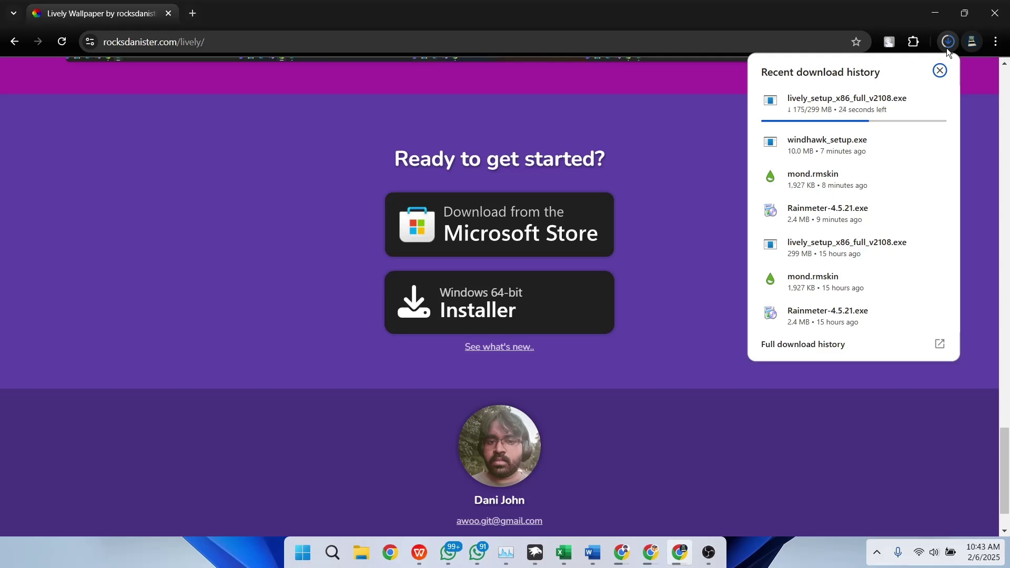
{"action": "scroll", "coordinate": [710, 207], "scroll_direction": "up", "scroll_amount": 2}
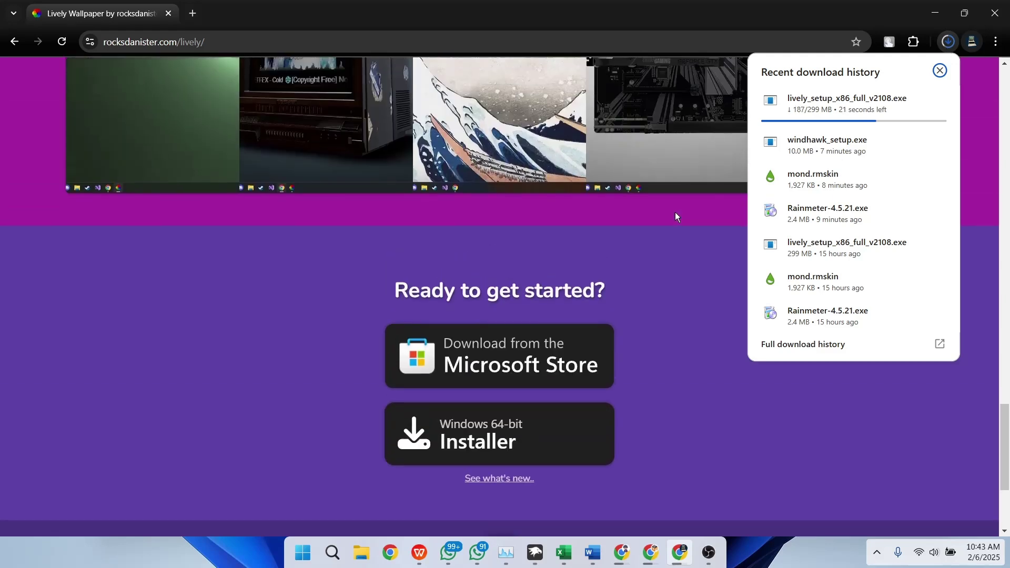
{"action": "scroll", "coordinate": [662, 271], "scroll_direction": "down", "scroll_amount": 1}
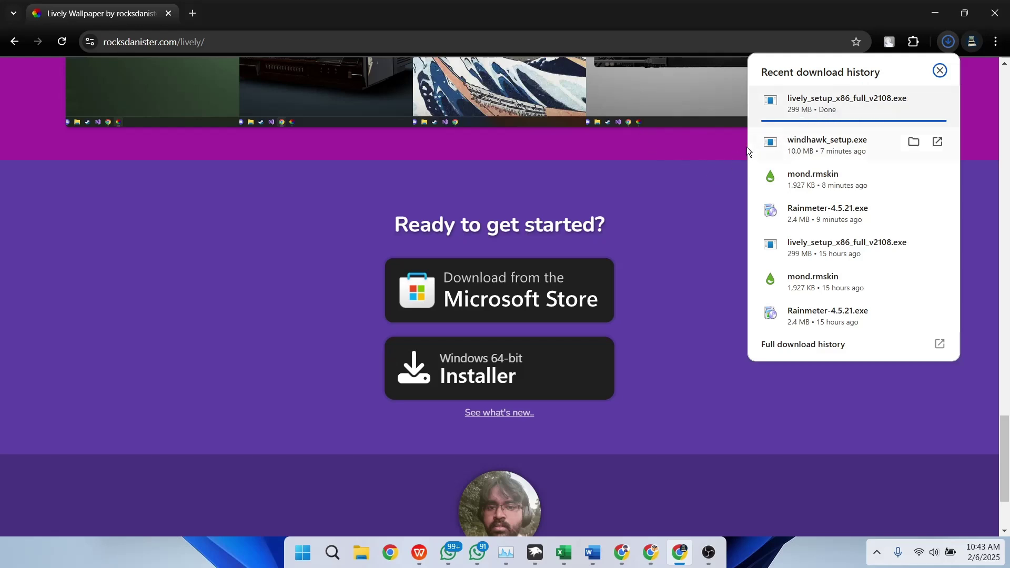
{"action": "left_click", "coordinate": [705, 188]}
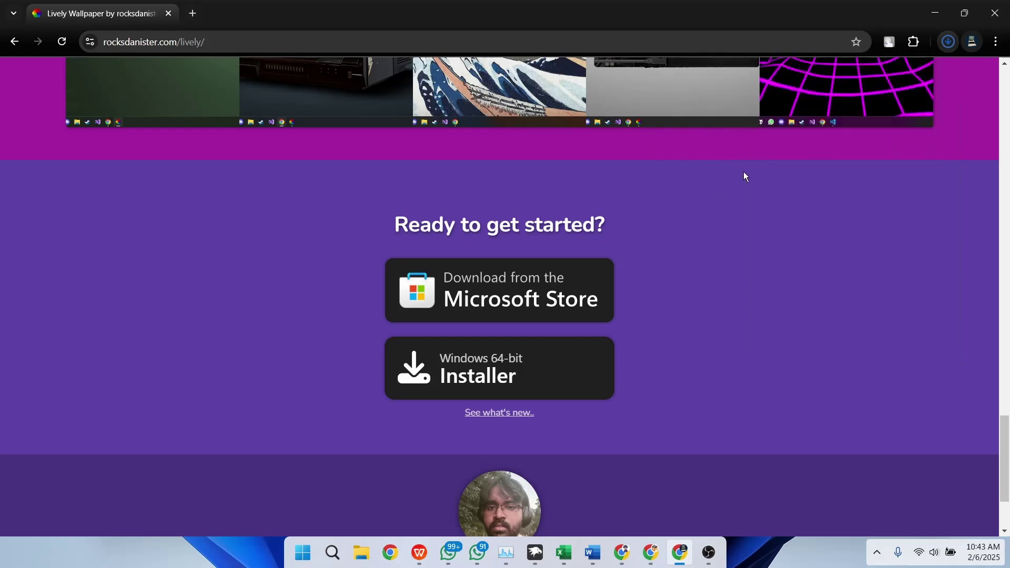
{"action": "left_click", "coordinate": [948, 42]}
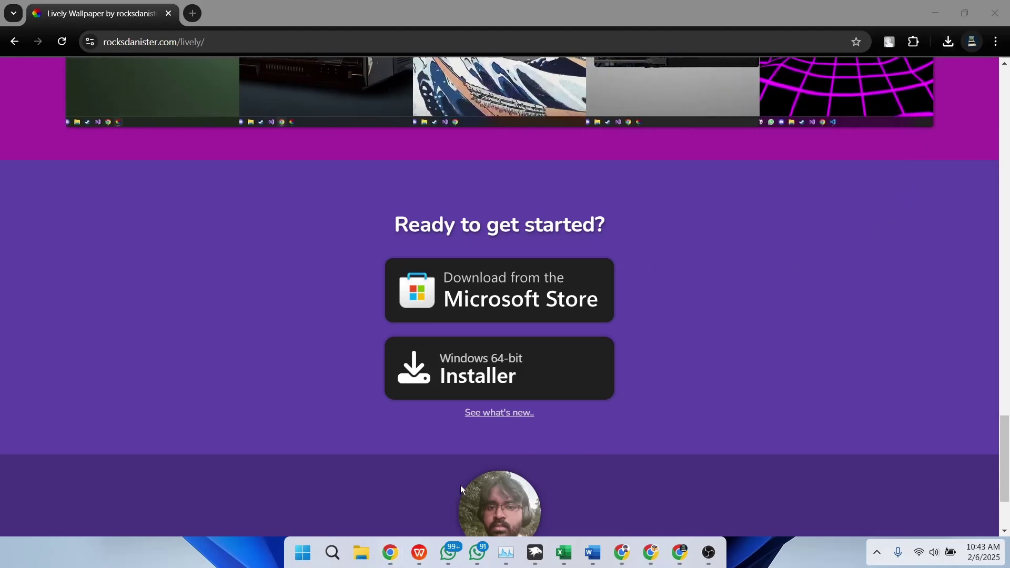
- Run lively_setup_x86_full_v2108.exe from the Downloads folder in File Explorer
{"action": "left_click", "coordinate": [363, 553]}
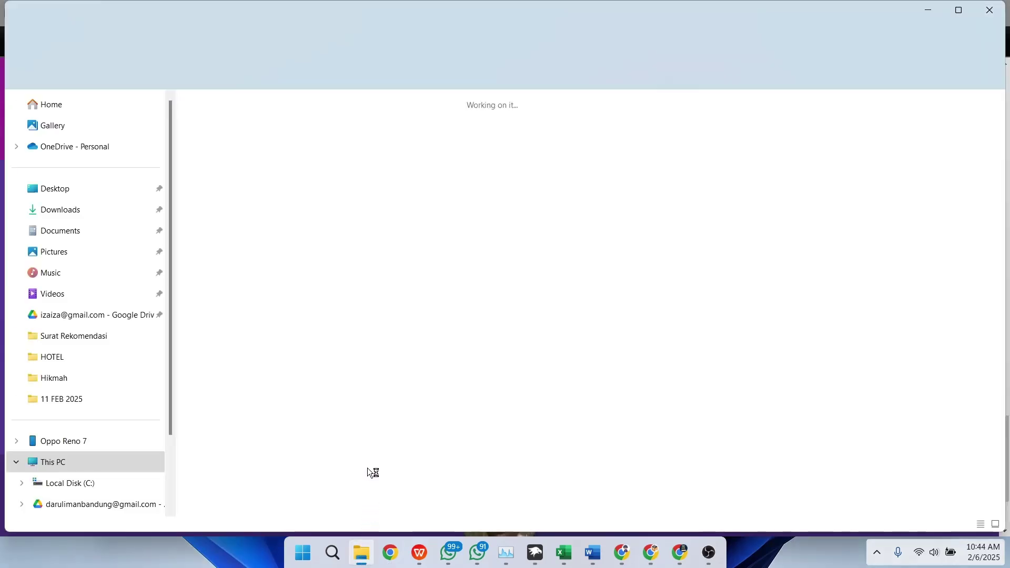
{"action": "left_click", "coordinate": [98, 207]}
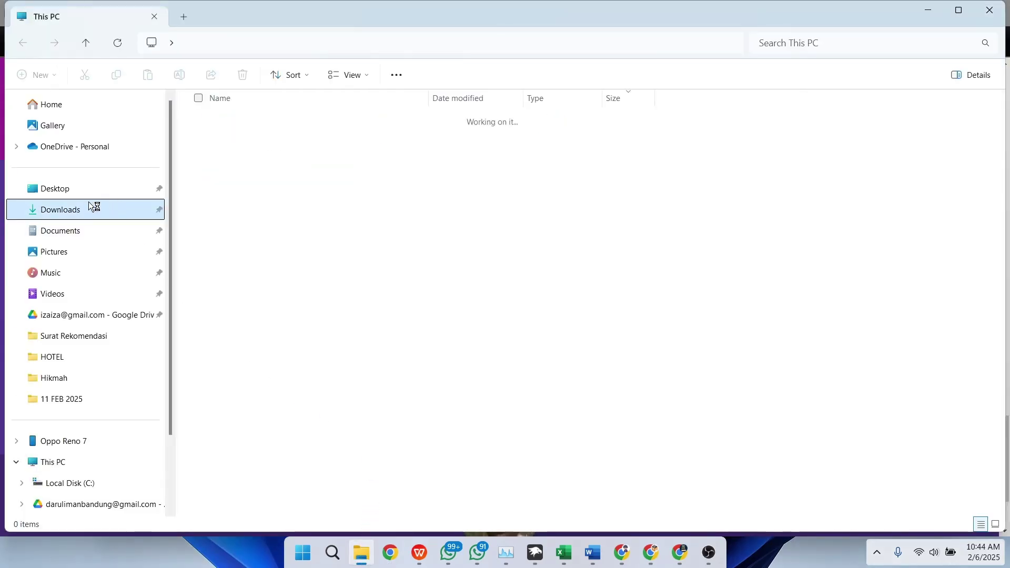
{"action": "left_click", "coordinate": [307, 120]}
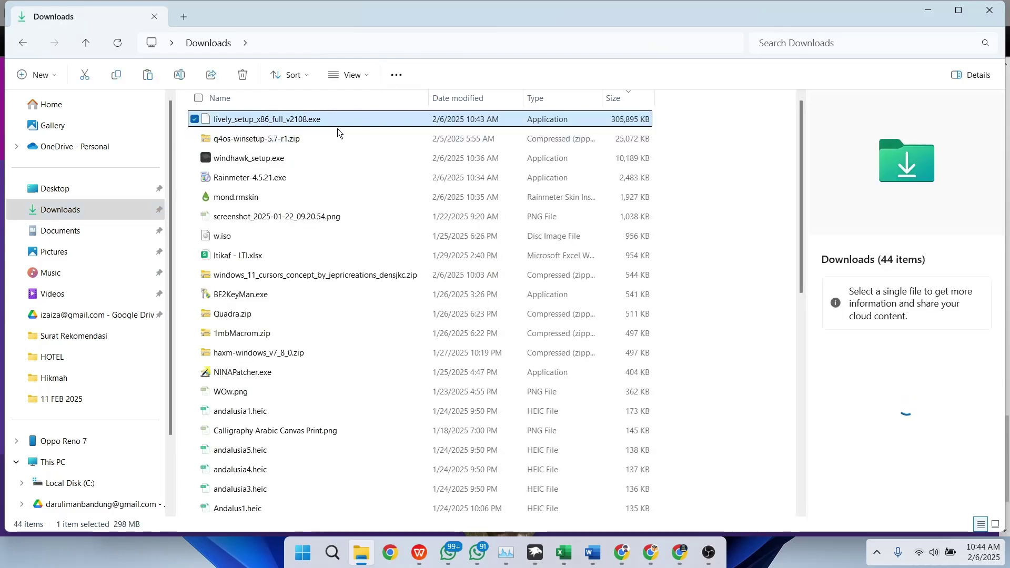
{"action": "double_click", "coordinate": [605, 118]}
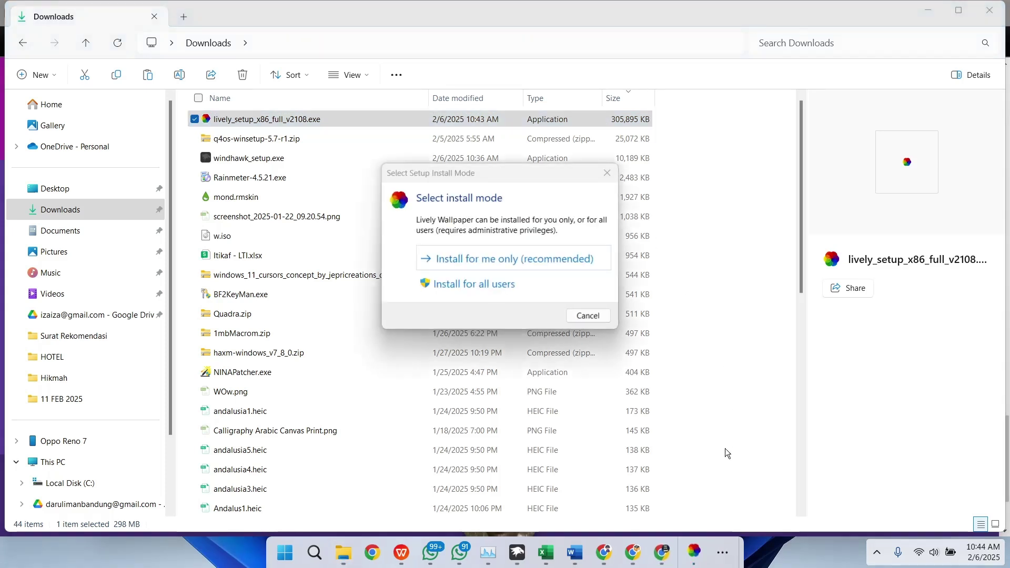
- Bring a waiting Lively Wallpaper setup window forward, choose to install for me only, and use English as the setup language
{"action": "left_click", "coordinate": [717, 541]}
{"action": "mouse_move", "coordinate": [741, 514]}
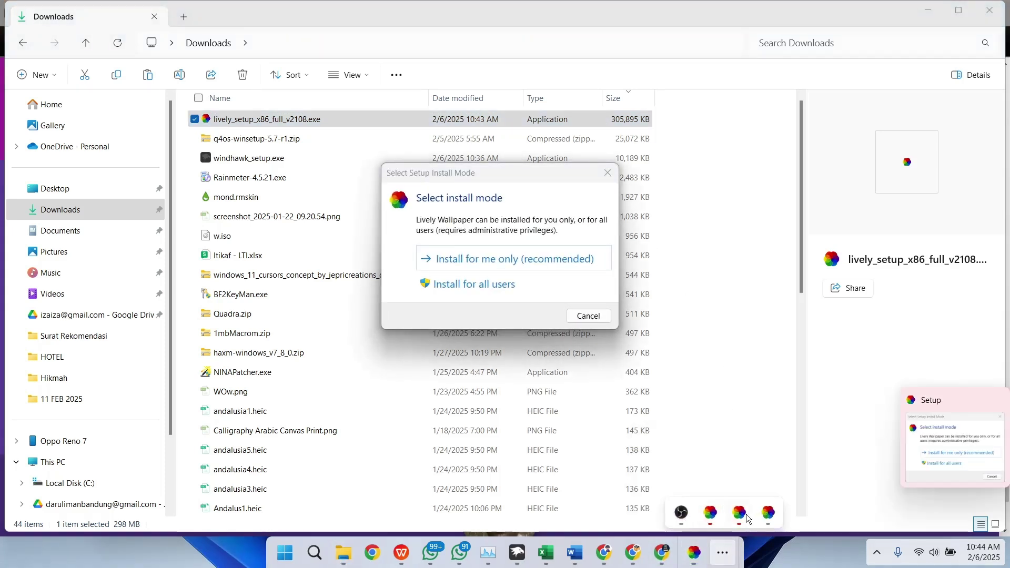
{"action": "left_click", "coordinate": [971, 416]}
{"action": "mouse_move", "coordinate": [705, 554]}
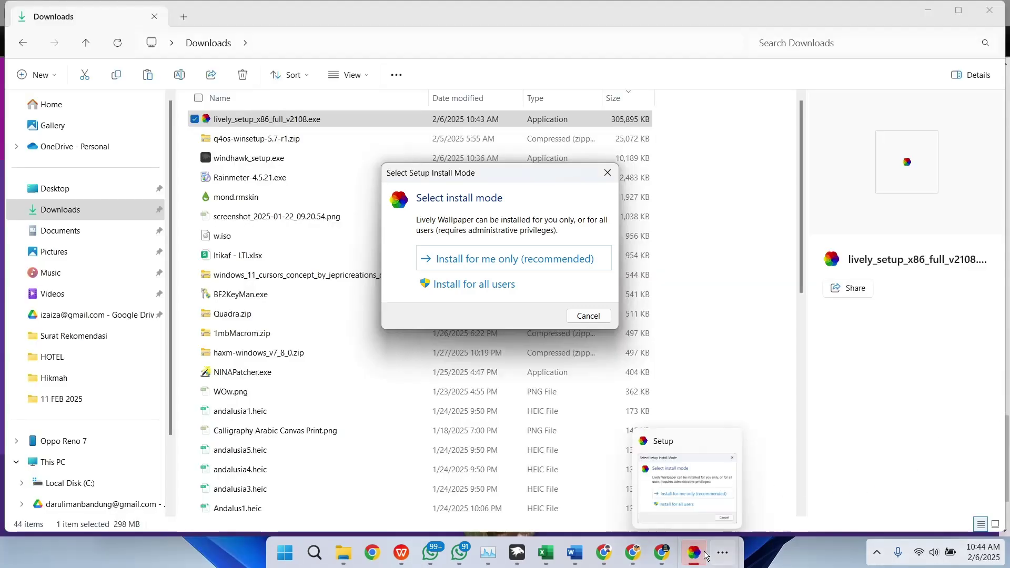
{"action": "left_click", "coordinate": [534, 254]}
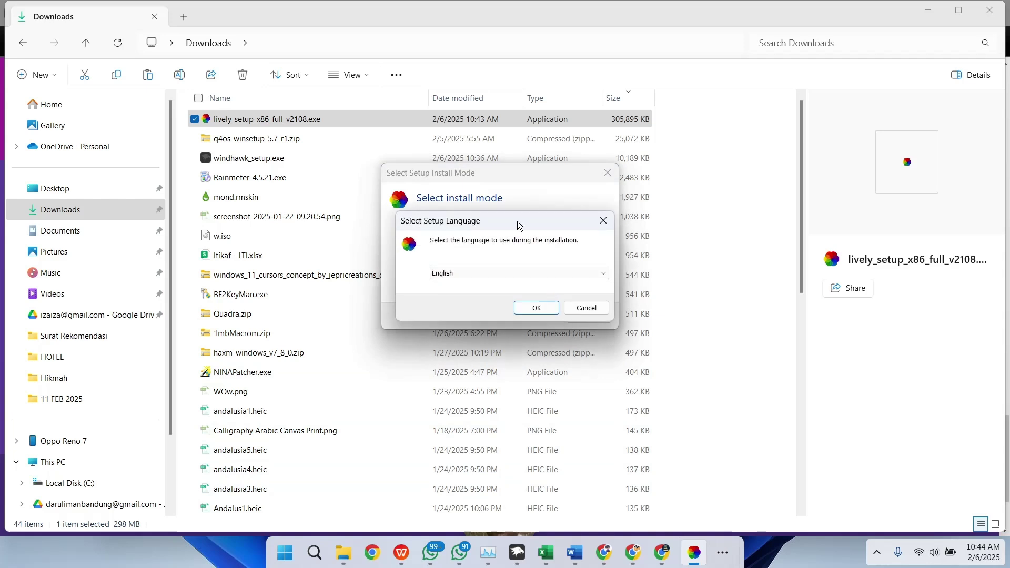
{"action": "left_click_drag", "start_coordinate": [517, 220], "coordinate": [569, 243]}
{"action": "left_click", "coordinate": [583, 318]}
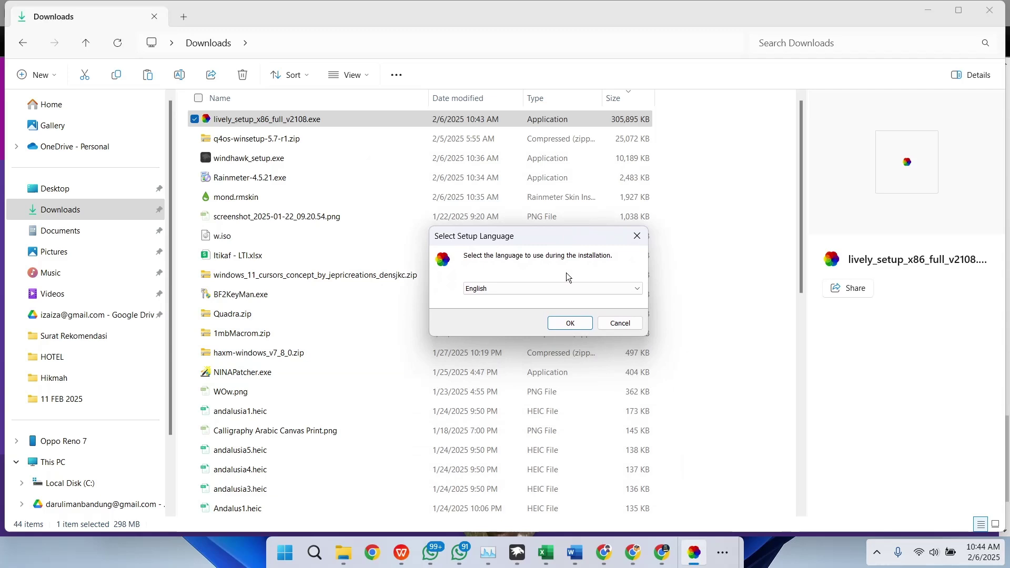
{"action": "left_click", "coordinate": [571, 323]}
- Accept the Lively Wallpaper license agreement, keep the desktop shortcut option, and install the program in its default location
{"action": "left_click", "coordinate": [605, 402]}
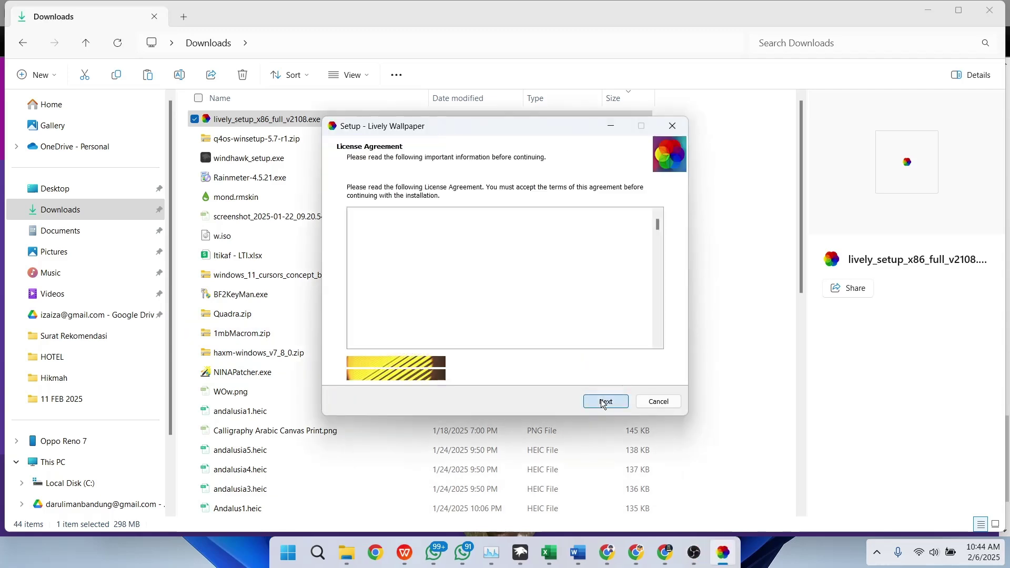
{"action": "left_click", "coordinate": [427, 363]}
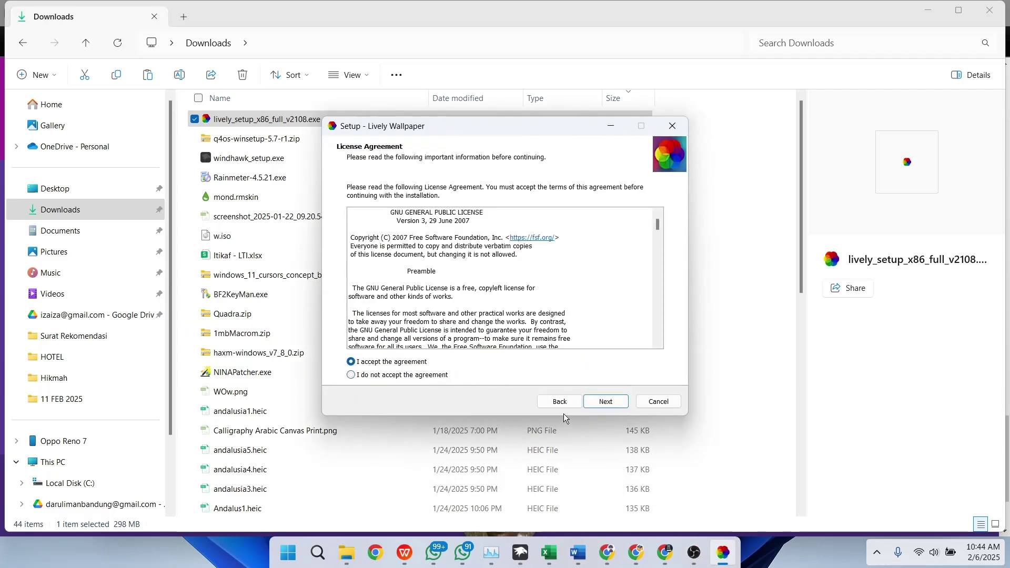
{"action": "left_click", "coordinate": [600, 403]}
{"action": "left_click", "coordinate": [601, 404]}
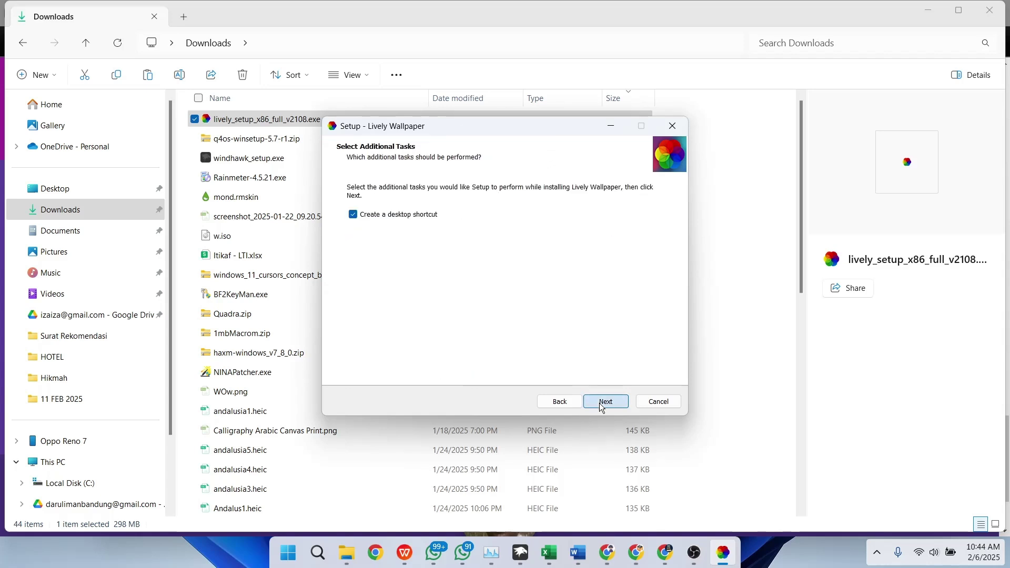
{"action": "left_click", "coordinate": [600, 403]}
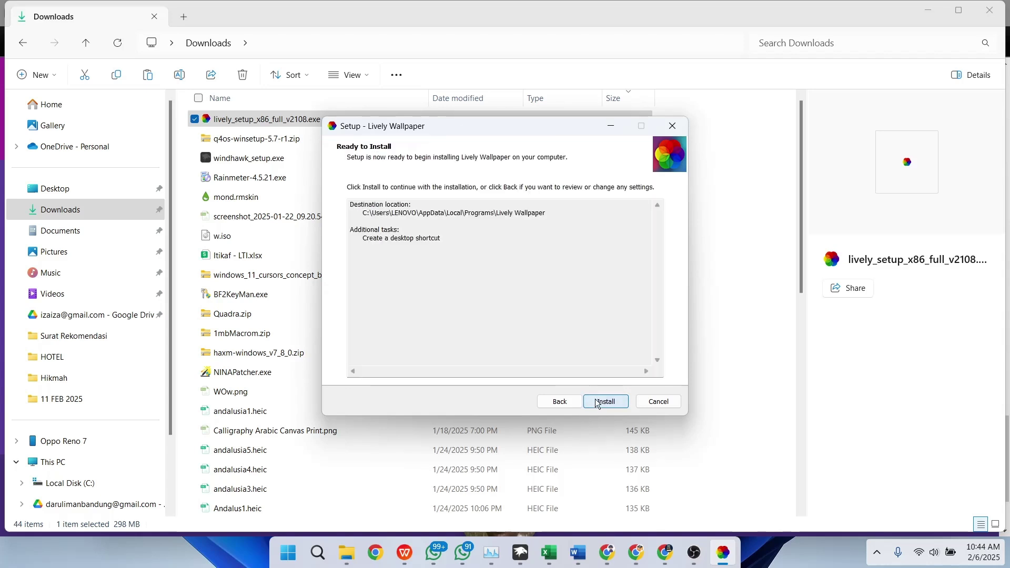
{"action": "left_click", "coordinate": [593, 402]}
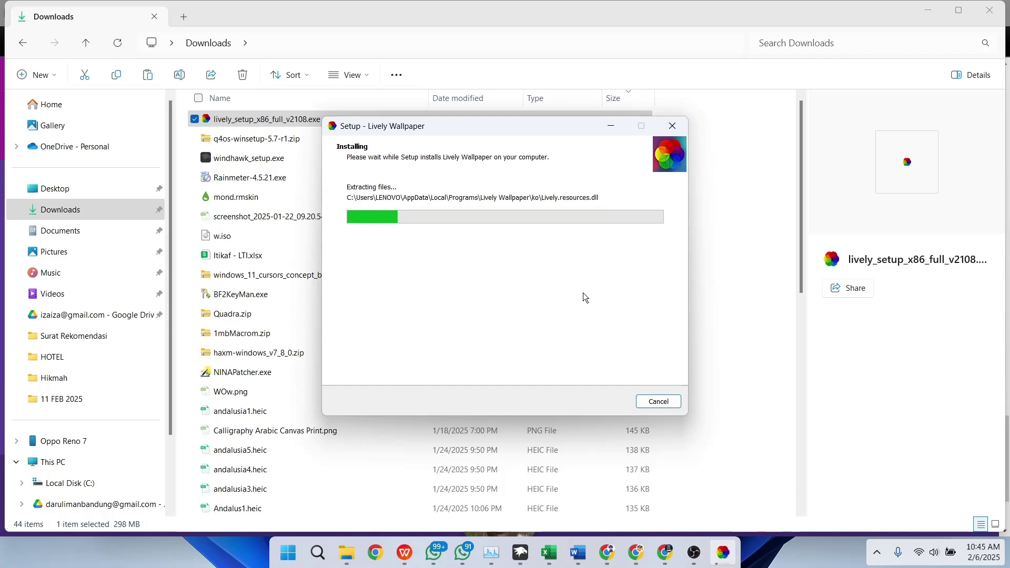
{"action": "left_click", "coordinate": [464, 409]}
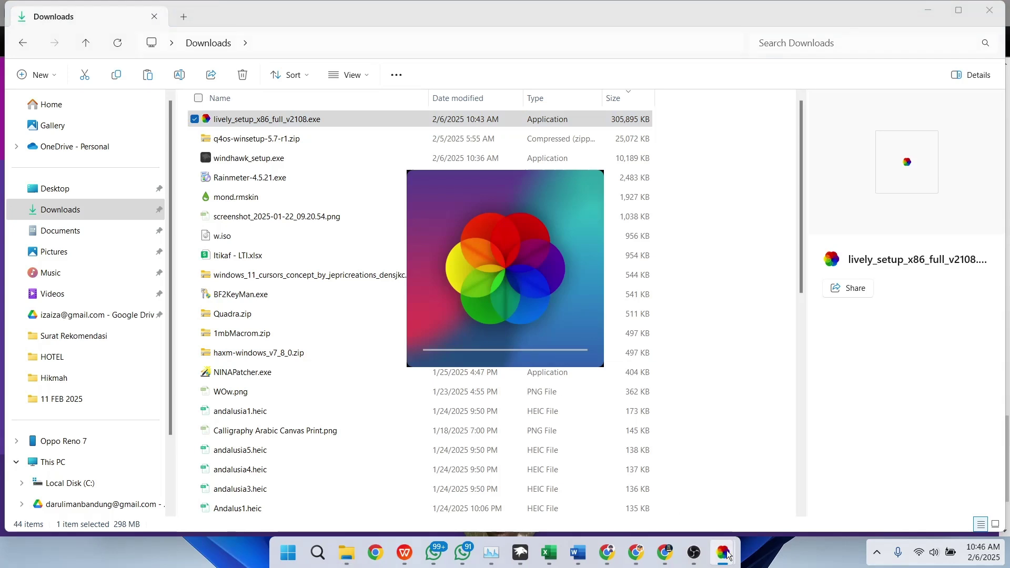
{"action": "mouse_move", "coordinate": [725, 552]}
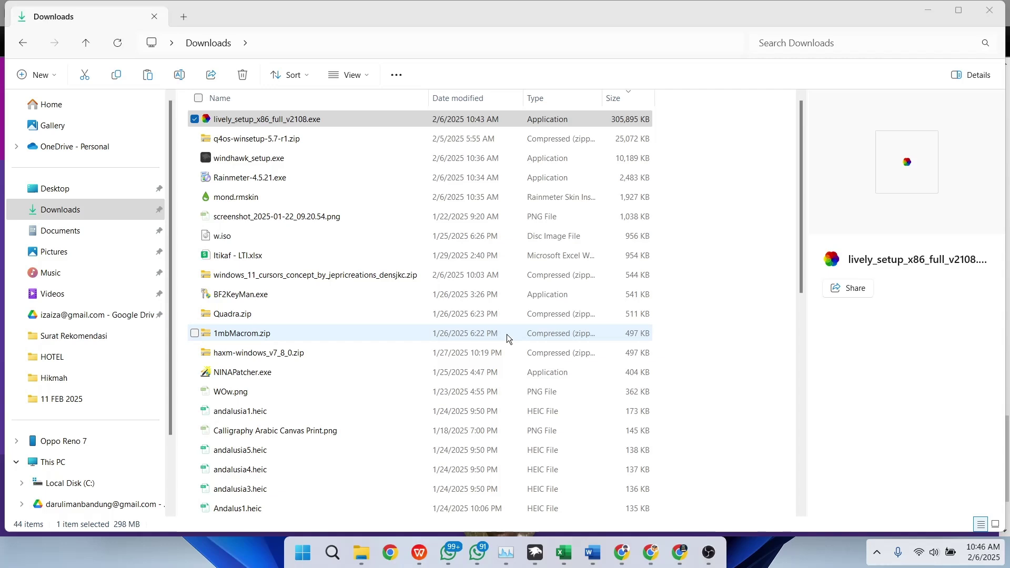
- Minimize File Explorer and the browser, apply the Rain wallpaper from the Lively Wallpaper library, and minimize Lively Wallpaper
{"action": "left_click", "coordinate": [928, 10]}
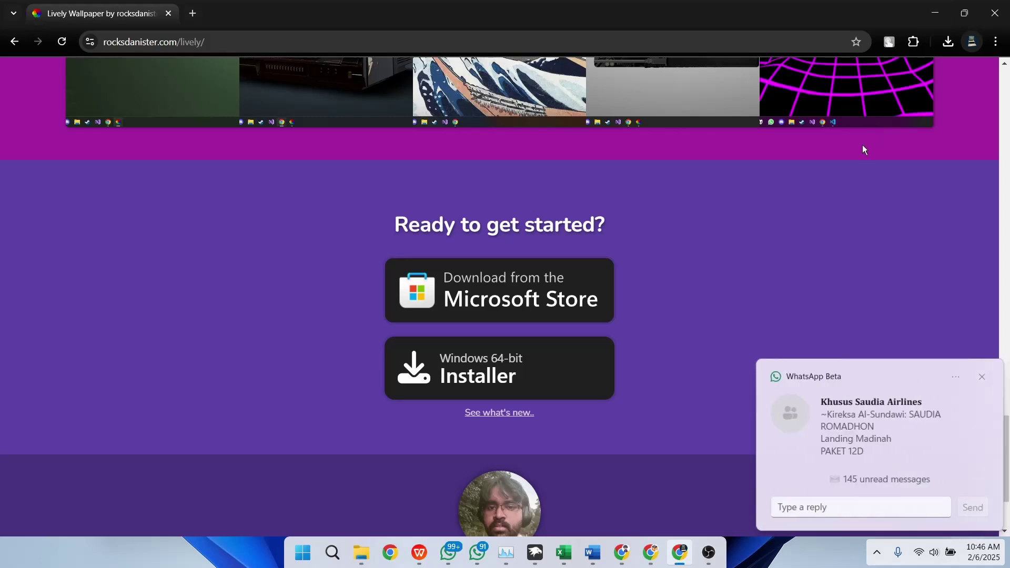
{"action": "left_click", "coordinate": [928, 11]}
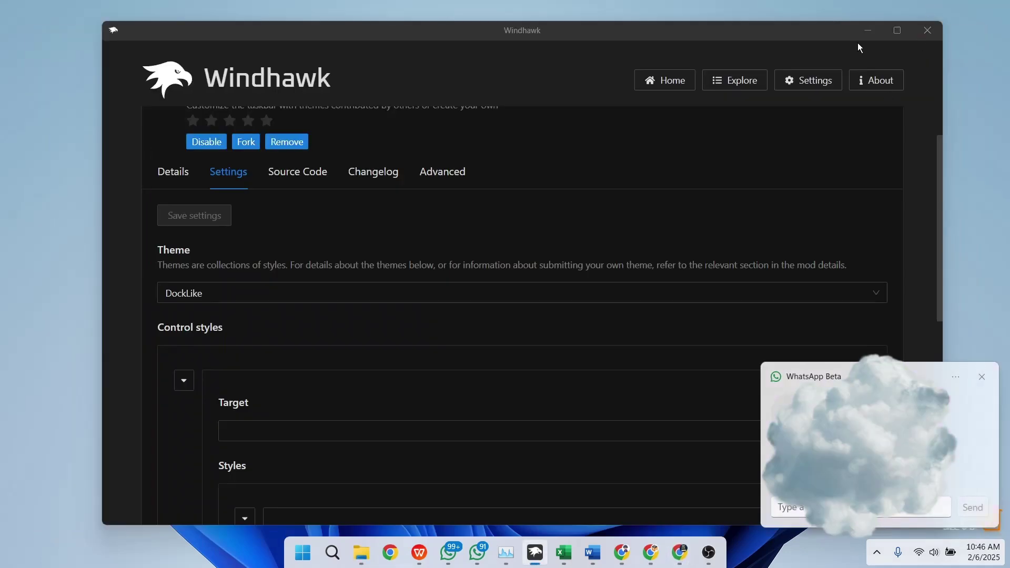
{"action": "scroll", "coordinate": [626, 210], "scroll_direction": "up", "scroll_amount": 2}
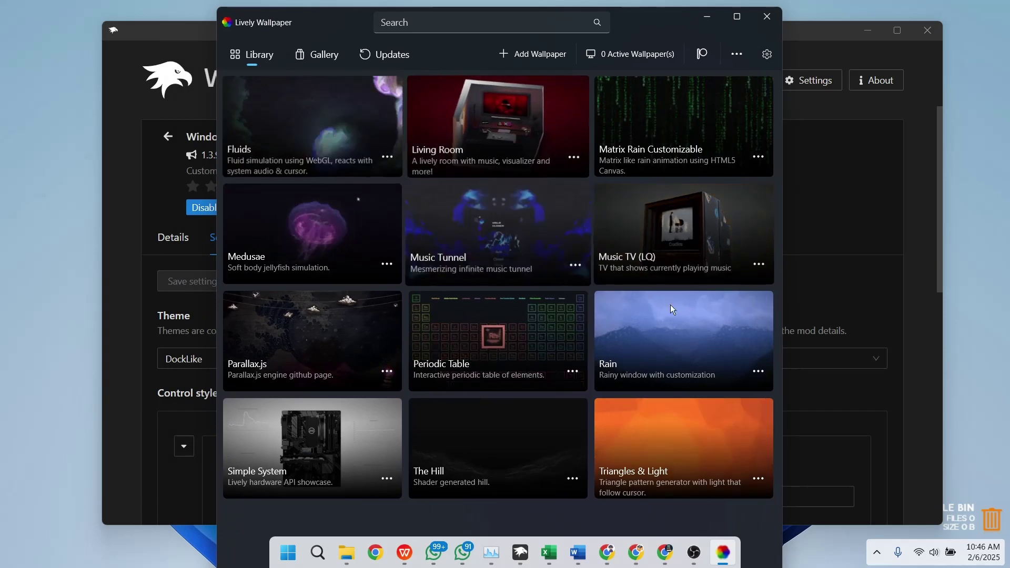
{"action": "left_click", "coordinate": [654, 332]}
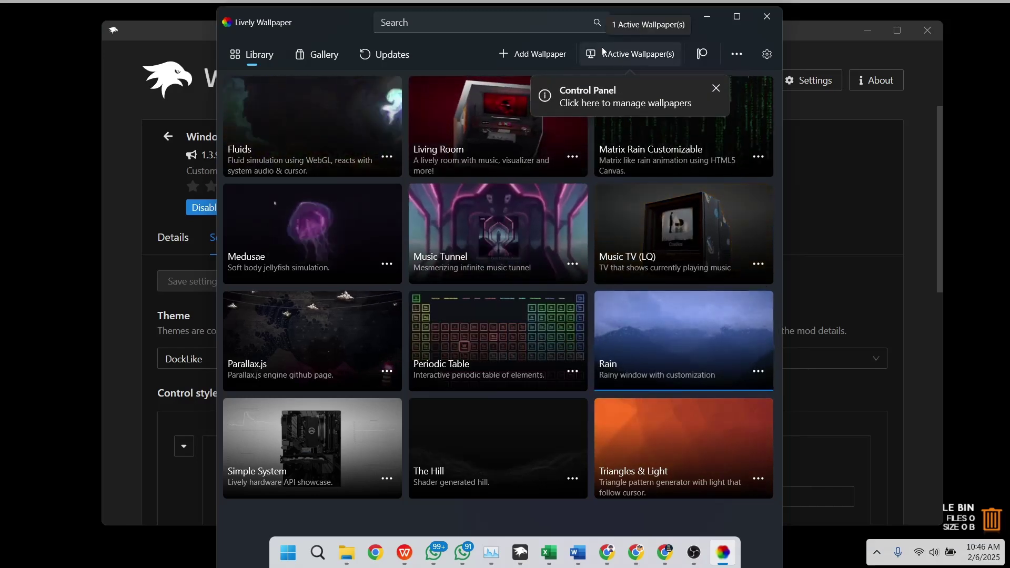
{"action": "left_click", "coordinate": [707, 18]}
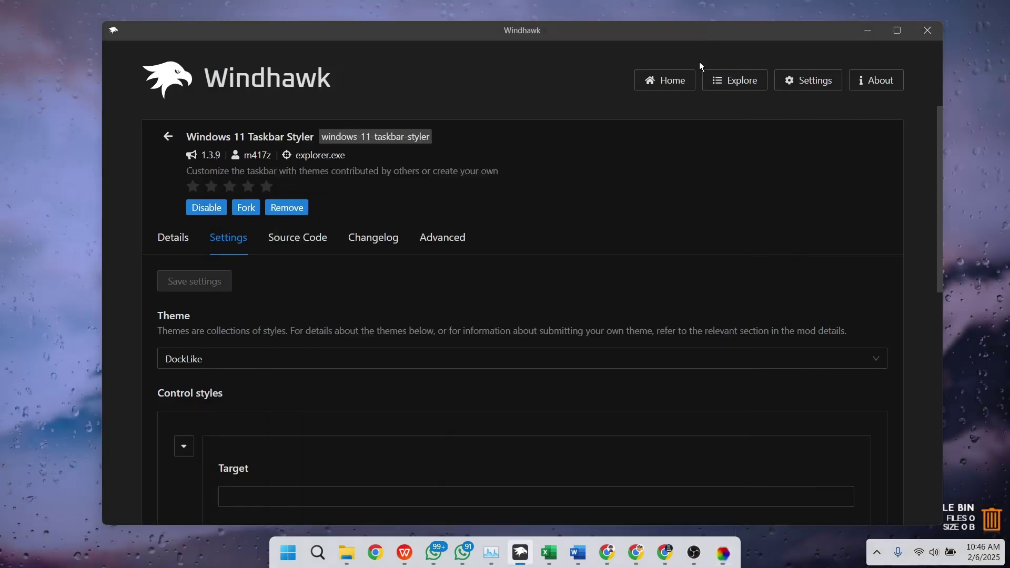
- Move the Windhawk window aside, reposition the Mond clock and media player widgets near the desktop's center, and close Windhawk
{"action": "left_click_drag", "start_coordinate": [820, 42], "coordinate": [819, 451]}
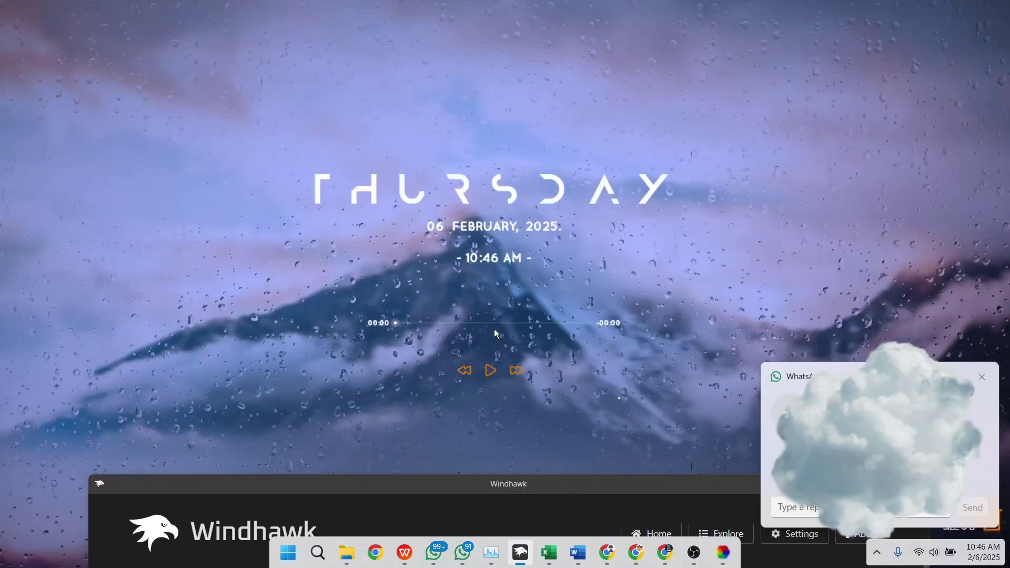
{"action": "left_click", "coordinate": [508, 324]}
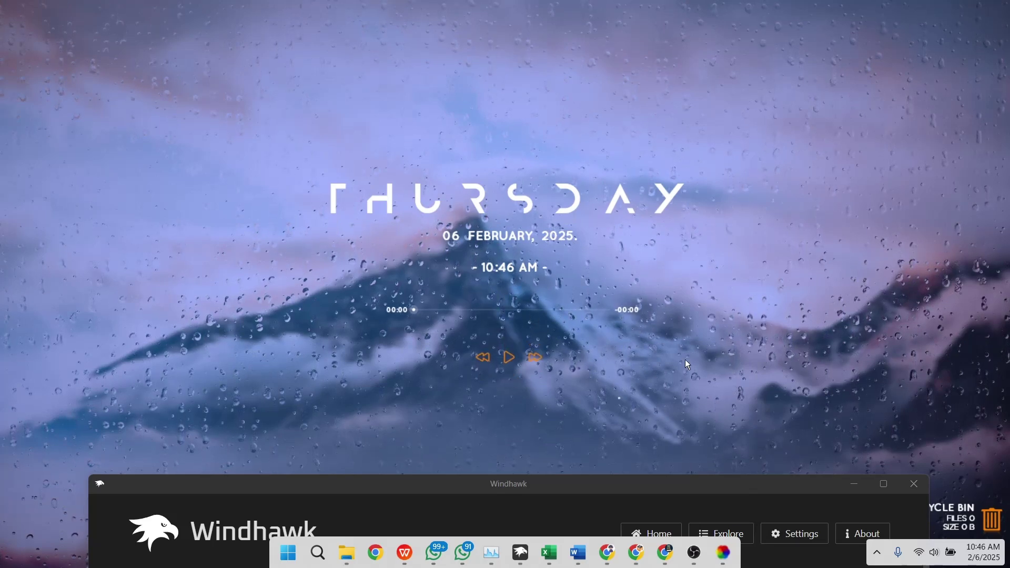
{"action": "left_click_drag", "start_coordinate": [617, 482], "coordinate": [616, 412]}
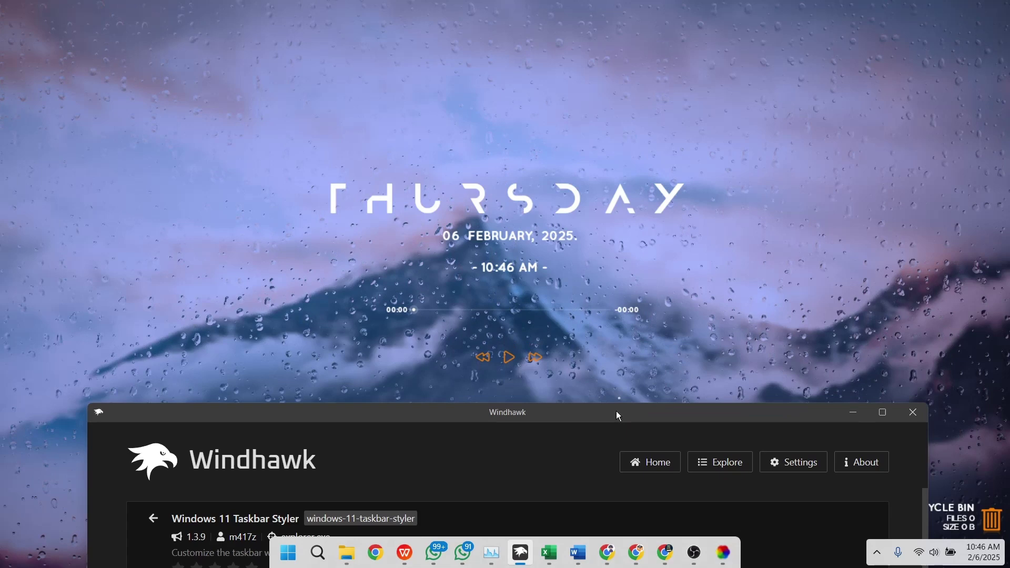
{"action": "left_click", "coordinate": [512, 224]}
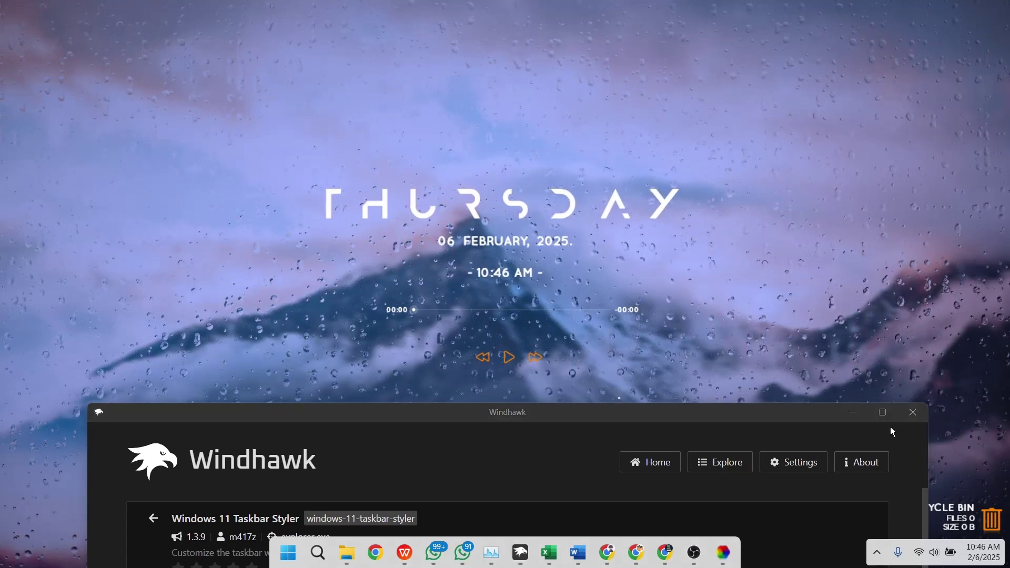
{"action": "left_click", "coordinate": [913, 412]}
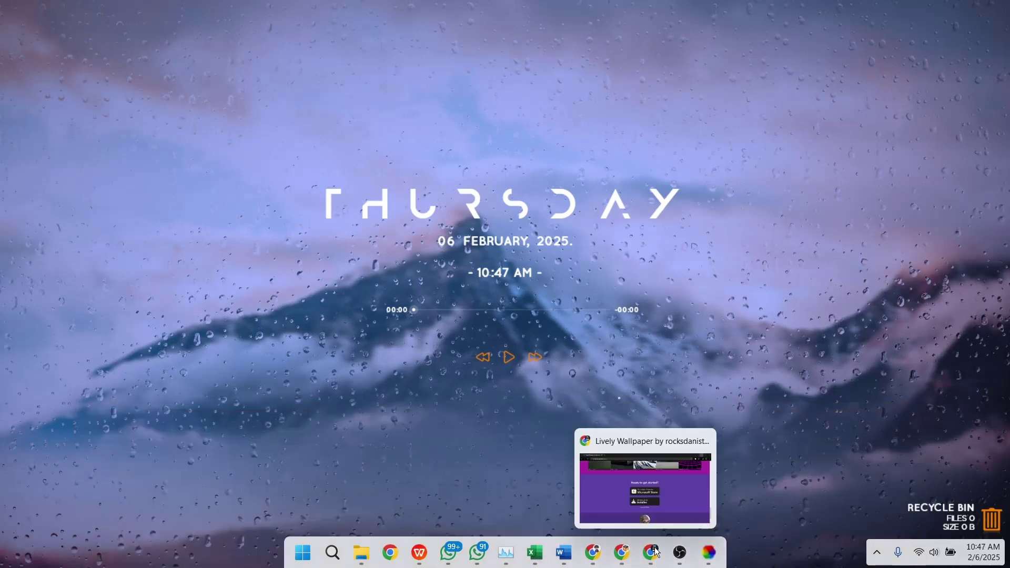
- Open a new browser tab, and in File Explorer open the light folder inside windows_11_cursors_concept_by_jepricreations_densjkc in Downloads
{"action": "left_click", "coordinate": [652, 475]}
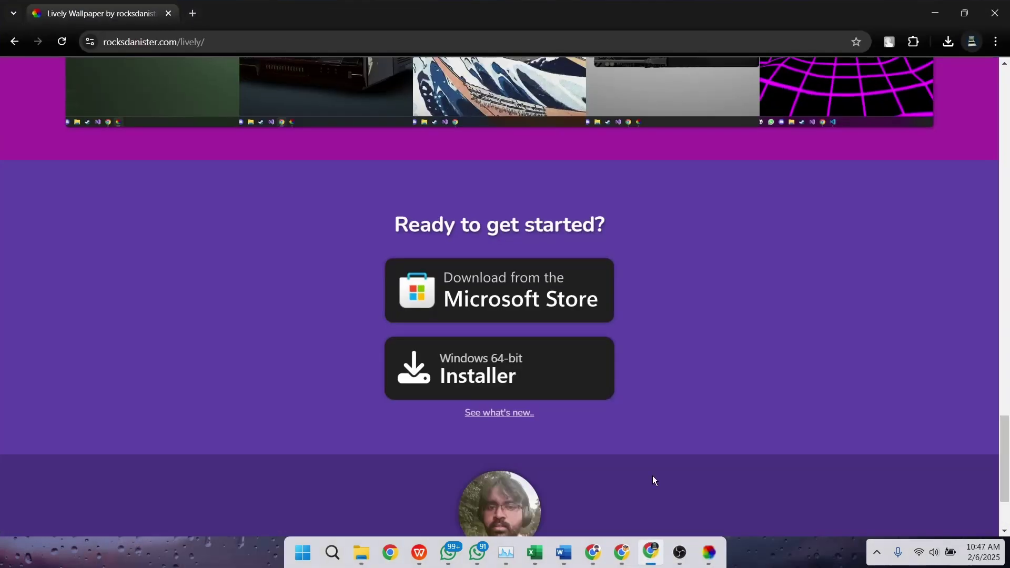
{"action": "left_click", "coordinate": [194, 11]}
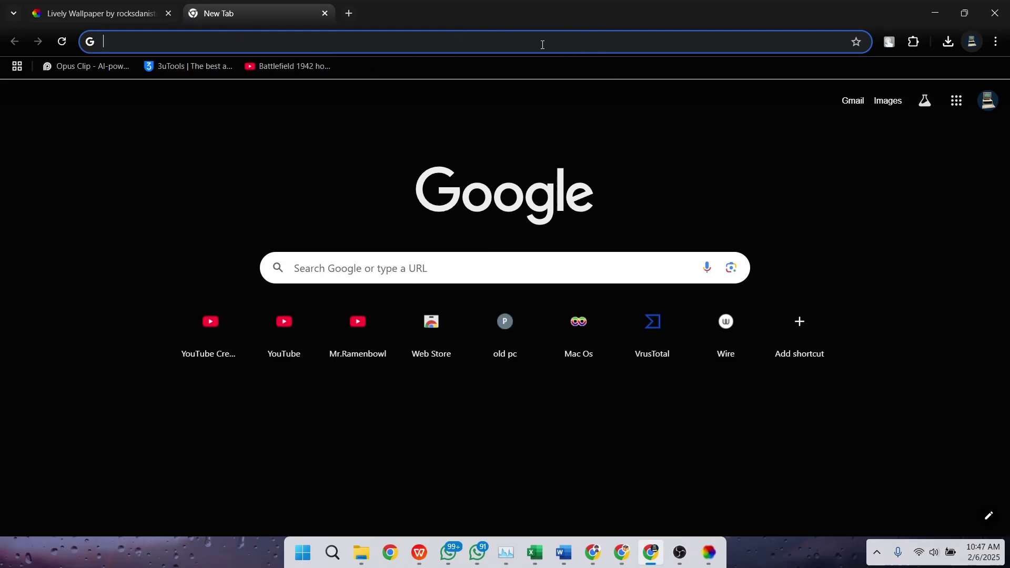
{"action": "mouse_move", "coordinate": [362, 553]}
{"action": "left_click", "coordinate": [377, 484]}
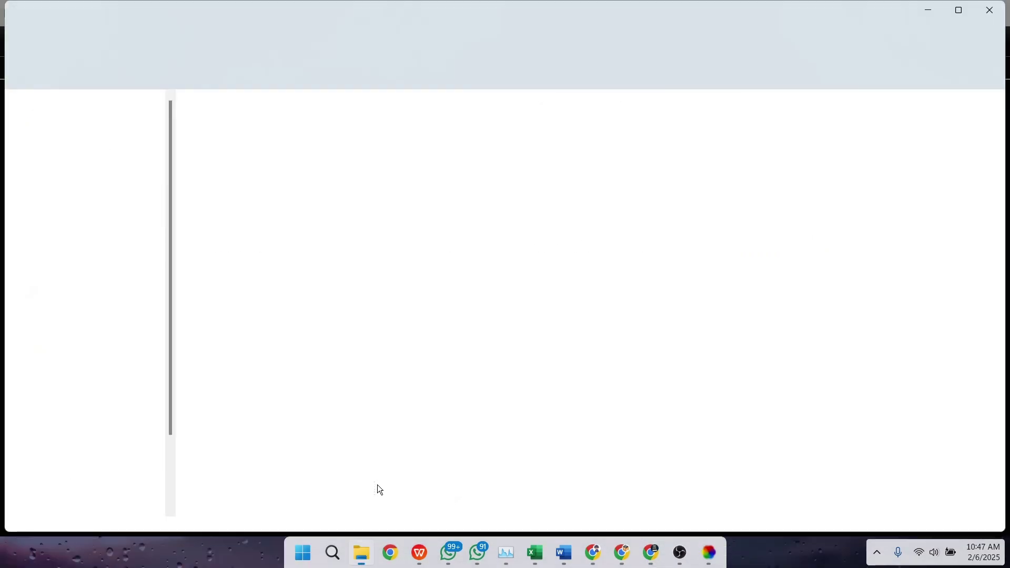
{"action": "left_click", "coordinate": [349, 276]}
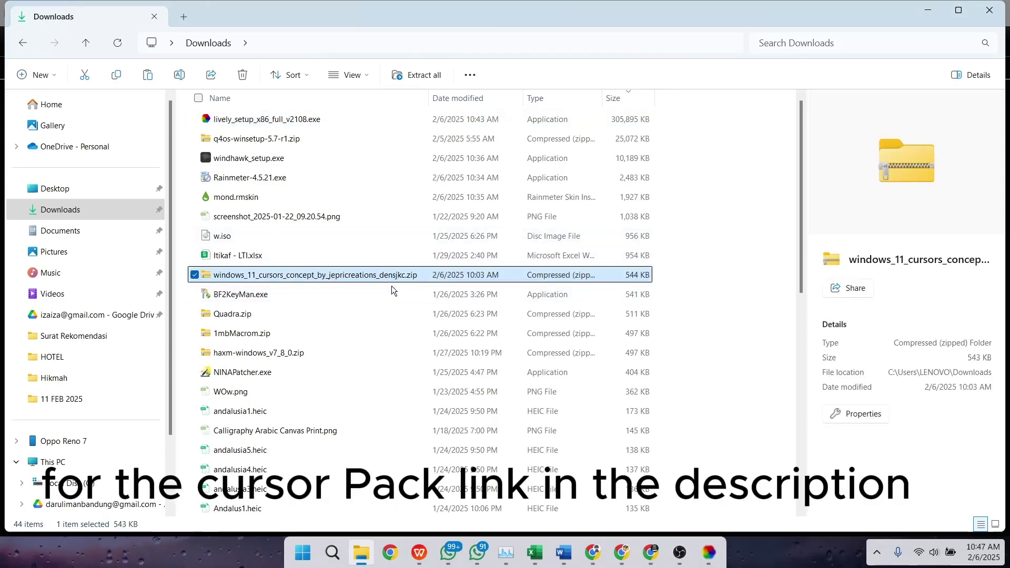
{"action": "scroll", "coordinate": [380, 277], "scroll_direction": "down", "scroll_amount": 4}
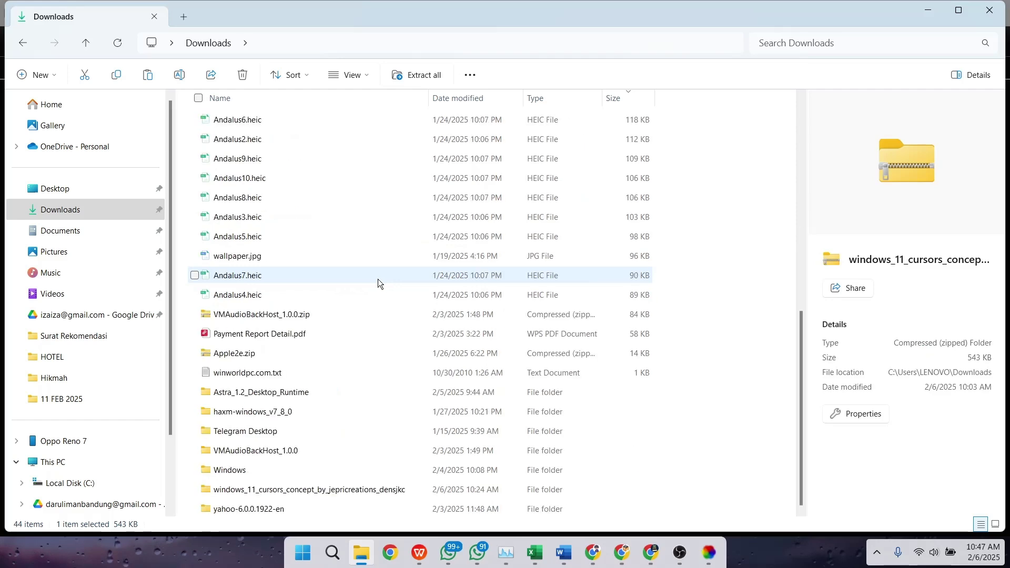
{"action": "double_click", "coordinate": [279, 494]}
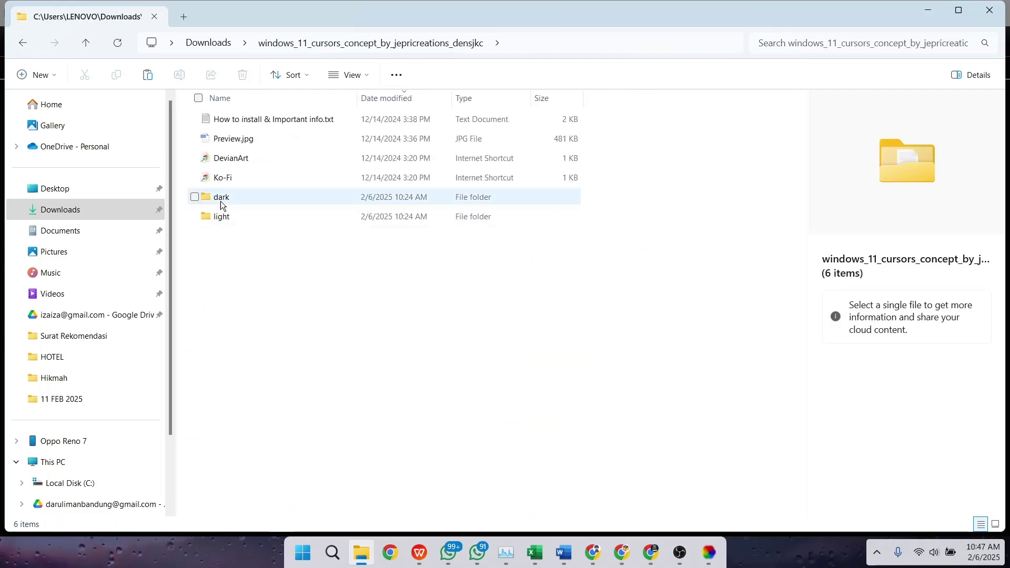
{"action": "double_click", "coordinate": [233, 213]}
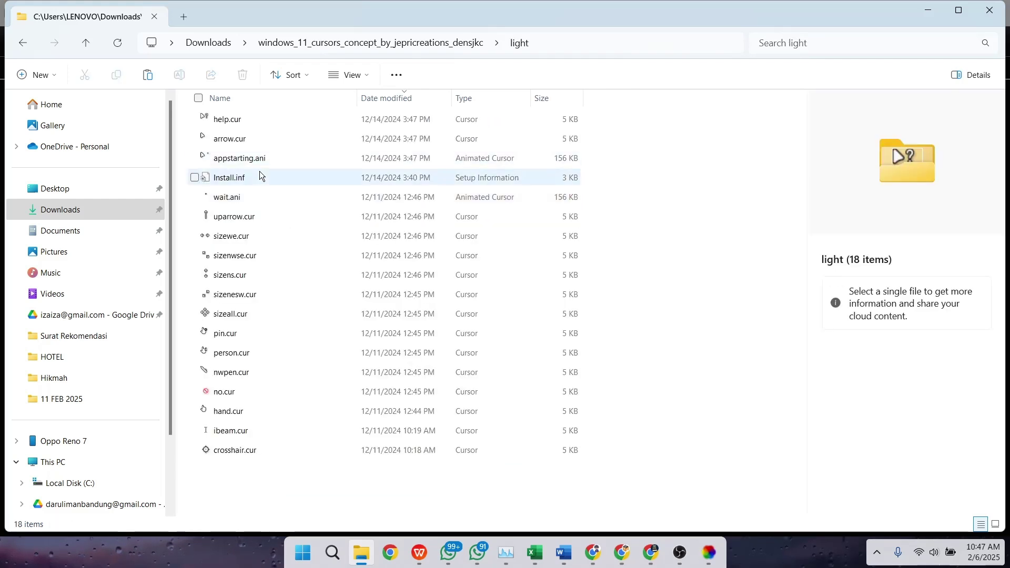
- Install the light cursor scheme from Install.inf, replacing the existing scheme of the same name, and minimize the browser to show the desktop
{"action": "left_click", "coordinate": [260, 177]}
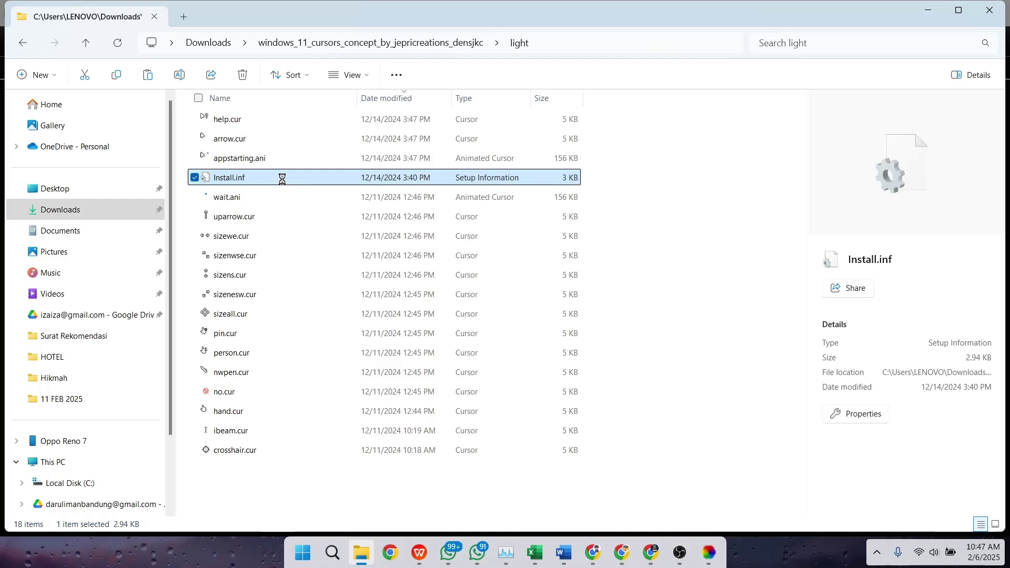
{"action": "right_click", "coordinate": [282, 178]}
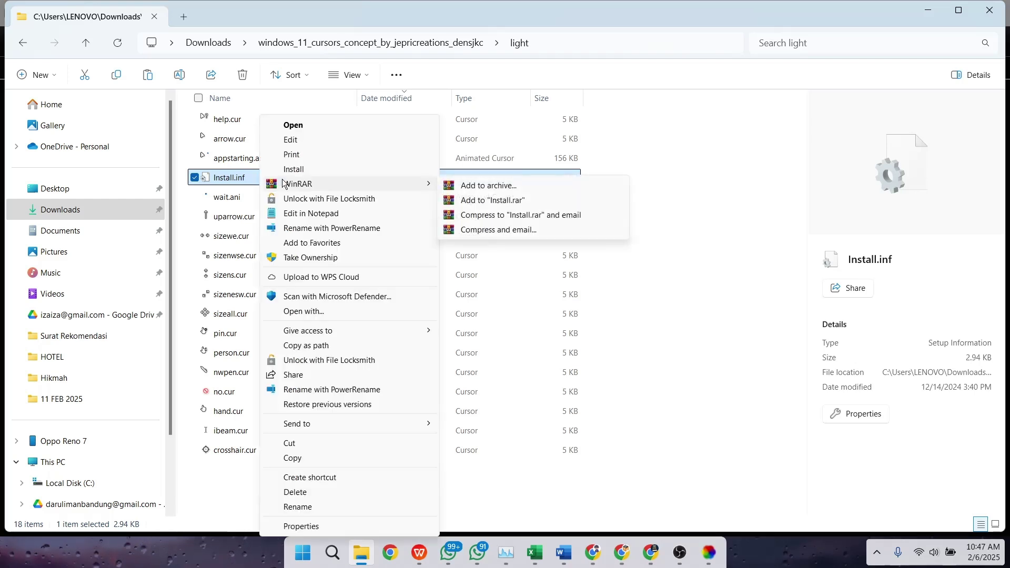
{"action": "left_click", "coordinate": [284, 170]}
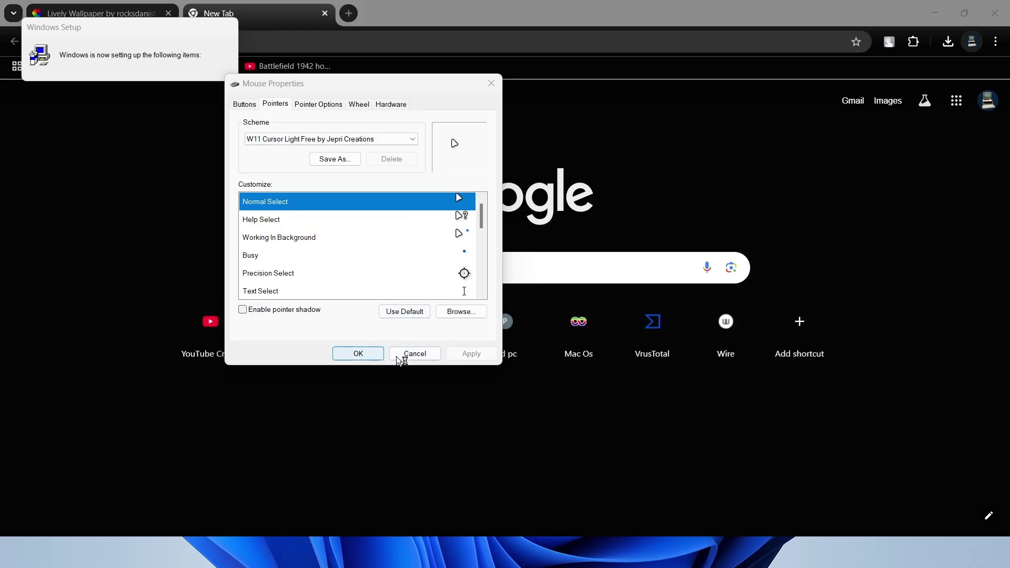
{"action": "left_click", "coordinate": [358, 354]}
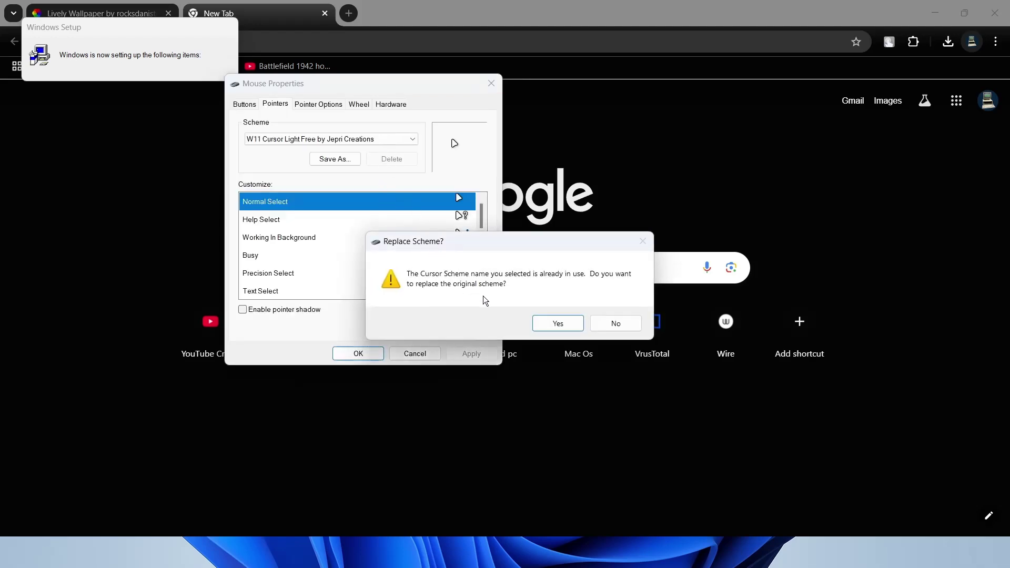
{"action": "left_click", "coordinate": [557, 323]}
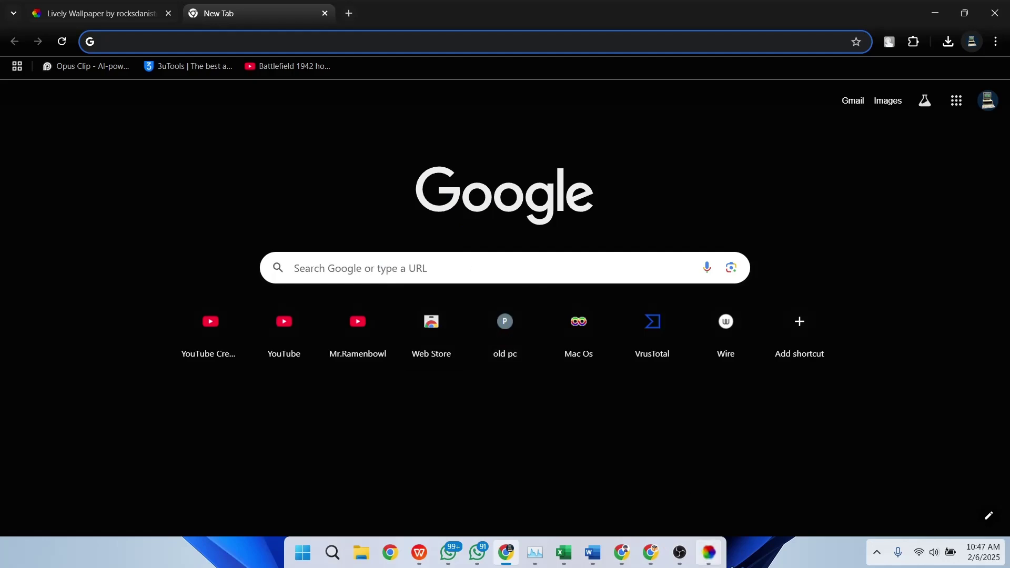
{"action": "mouse_move", "coordinate": [718, 560]}
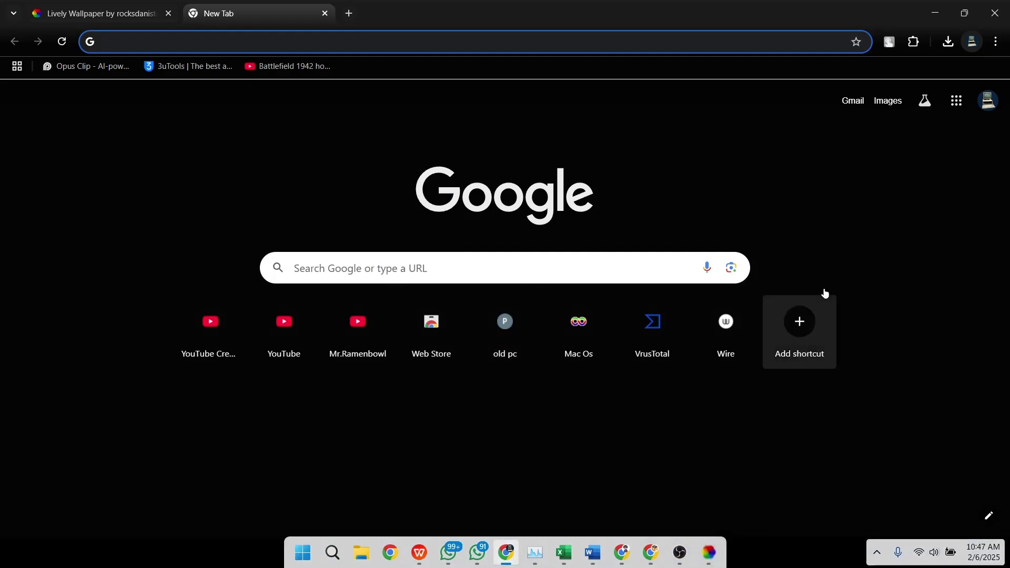
{"action": "left_click", "coordinate": [934, 14]}
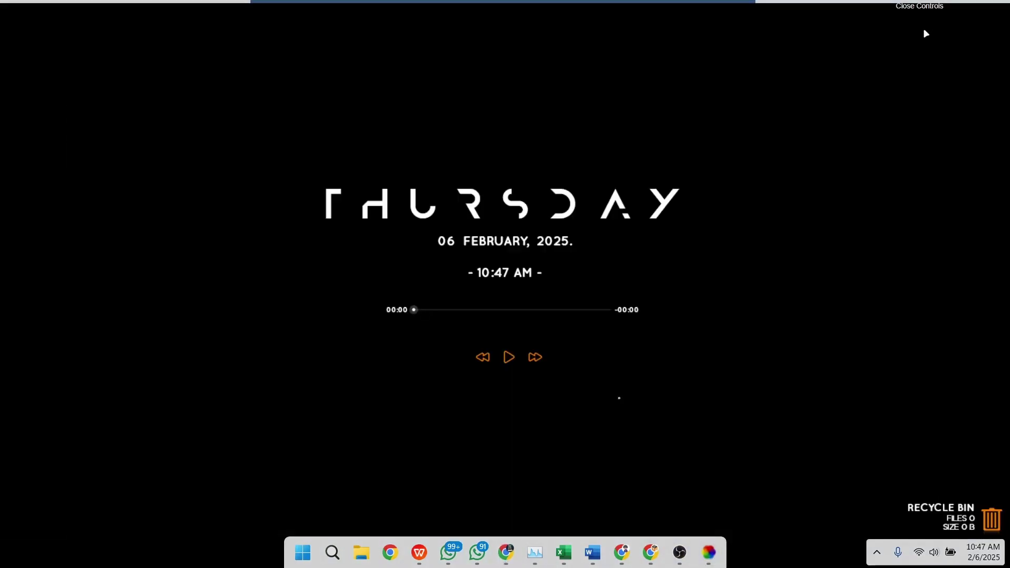